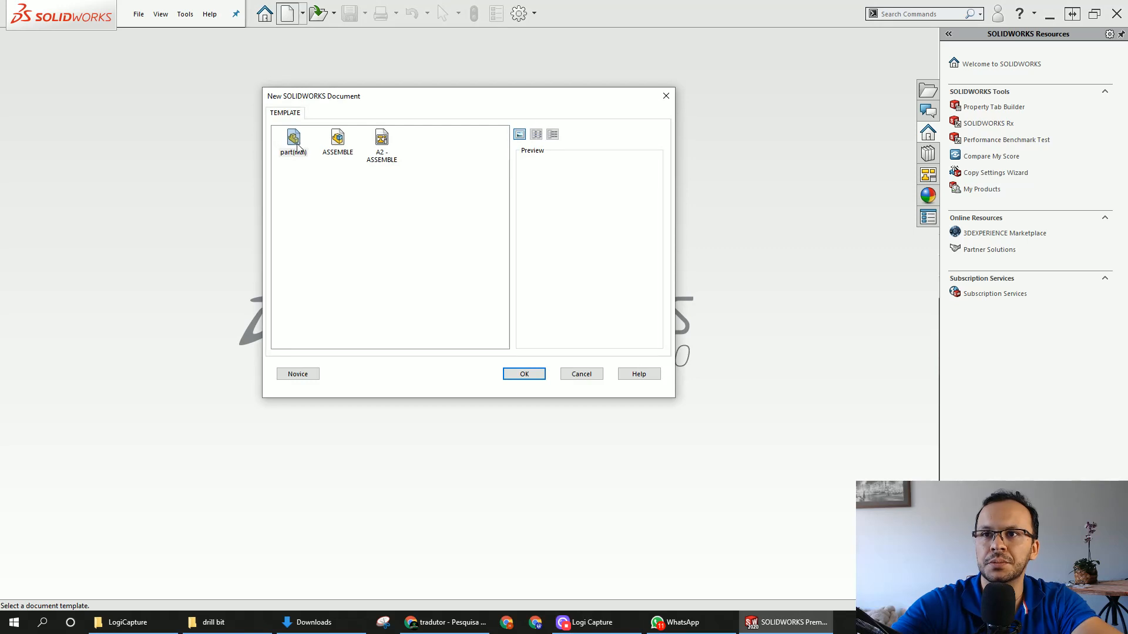
Create a new part from the millimetre part template and start a sketch on the front plane
double_click(294, 141)
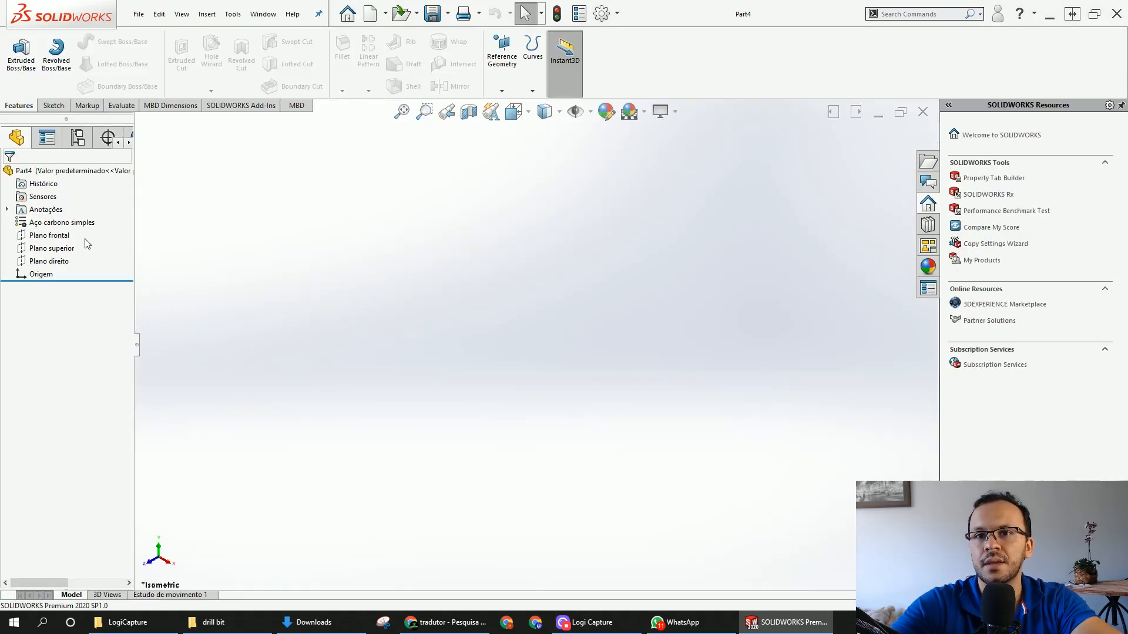
left_click(62, 236)
left_click(71, 218)
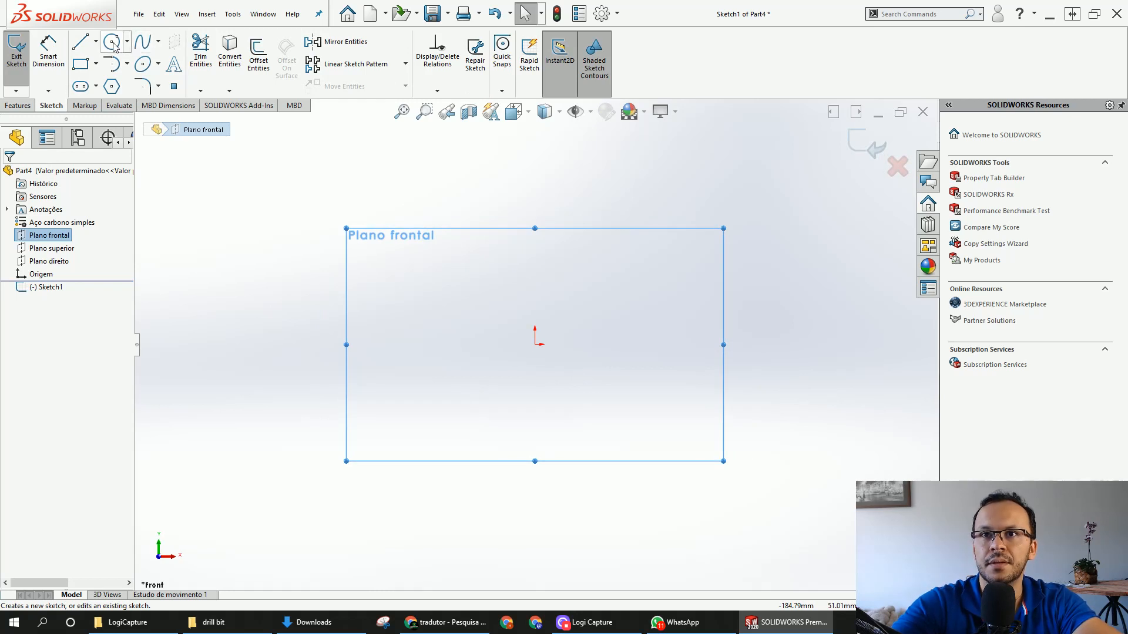
Draw a six-sided polygon centred on the origin, with an inscribed circle about 56 mm in diameter and a vertex horizontally beside the centre
left_click(112, 86)
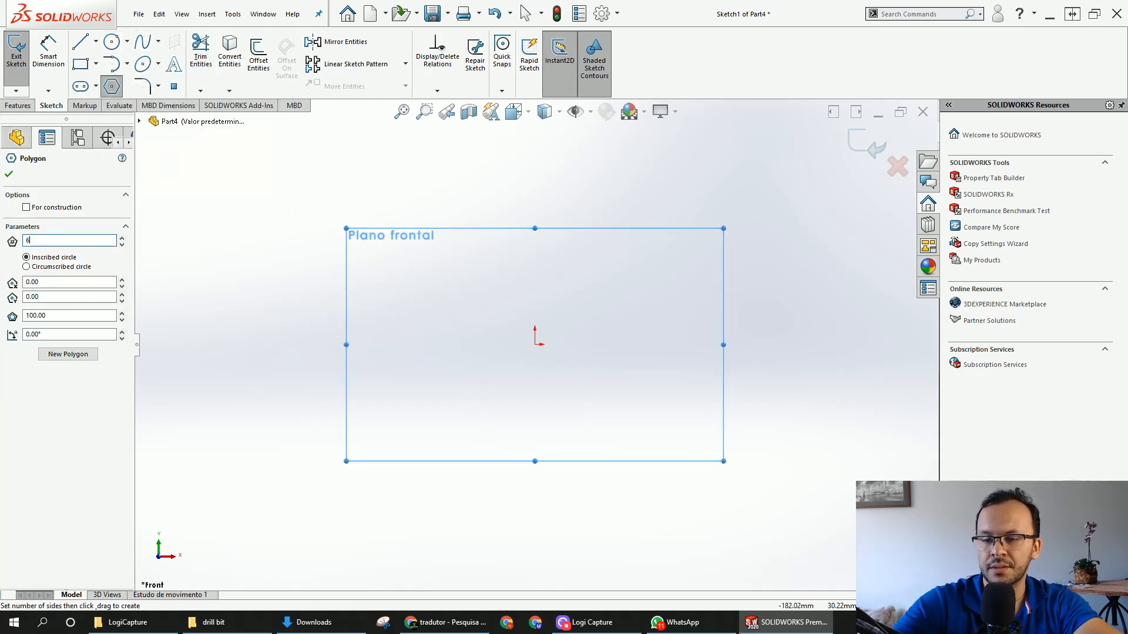
left_click(535, 343)
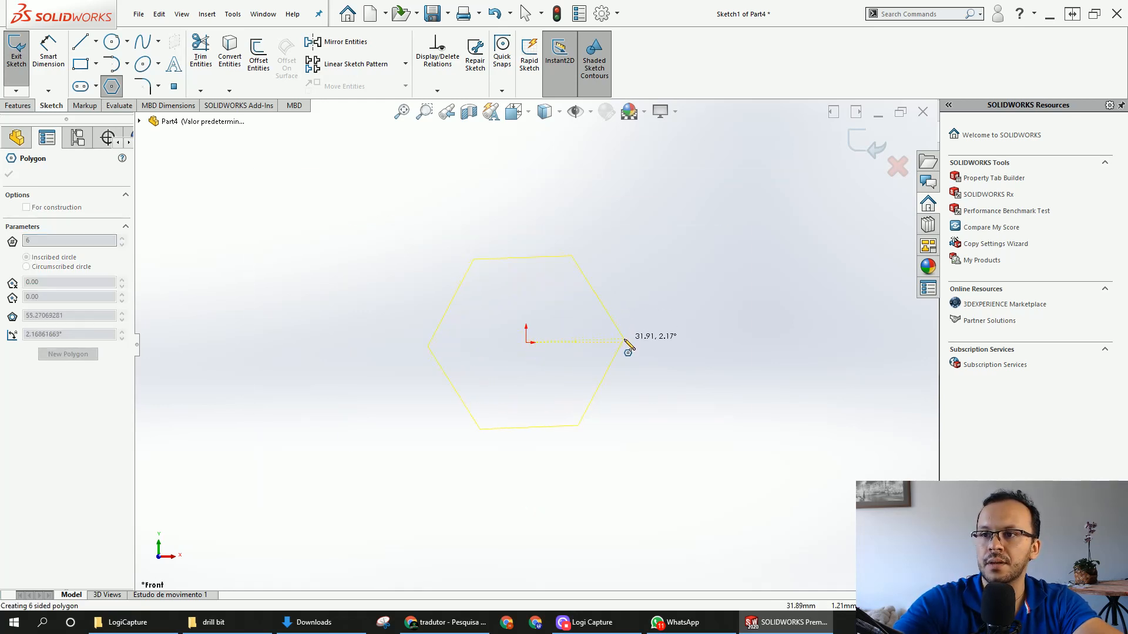
left_click(626, 343)
key("Escape")
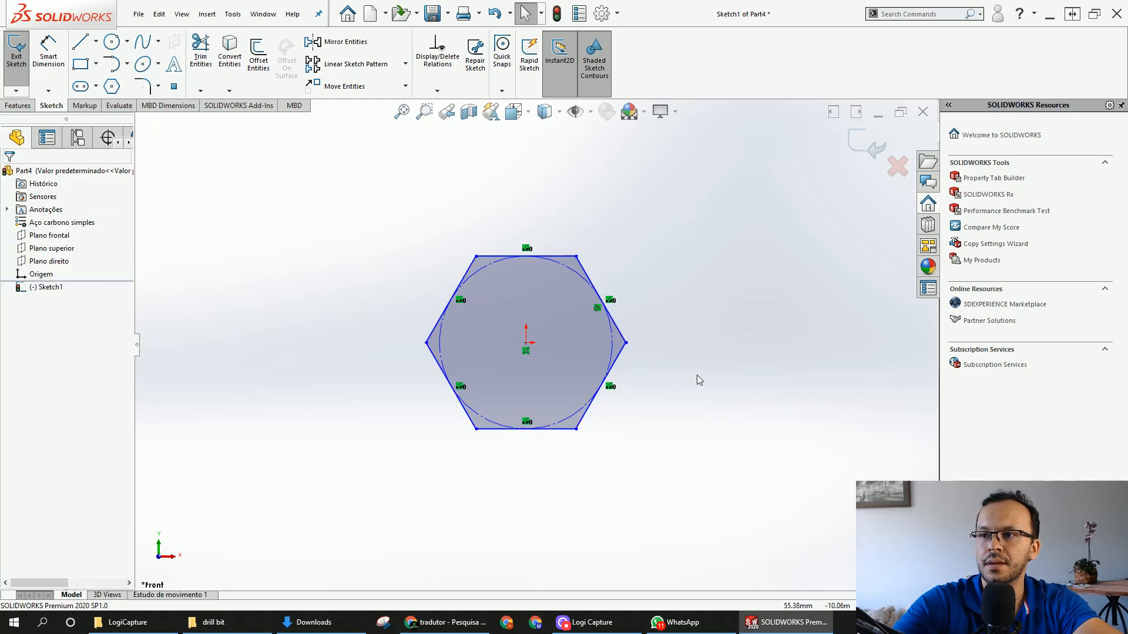
Dimension the hexagon's inscribed circle to a diameter of 18 mm and place the dimension outside the profile
right_click_drag(698, 380, 695, 335)
left_click(575, 276)
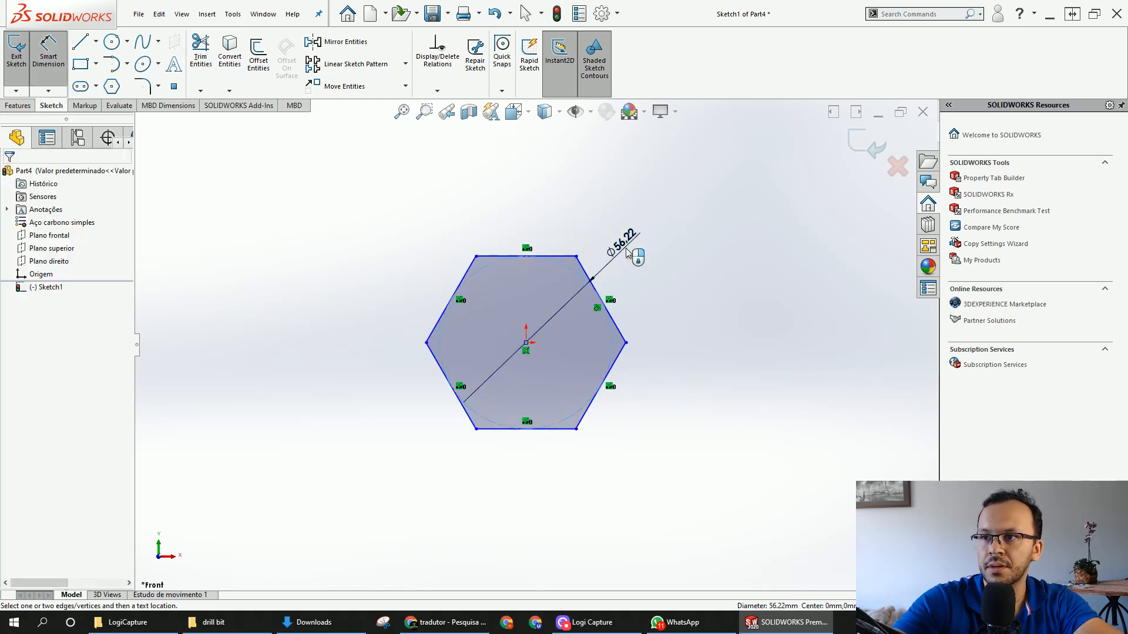
left_click(633, 258)
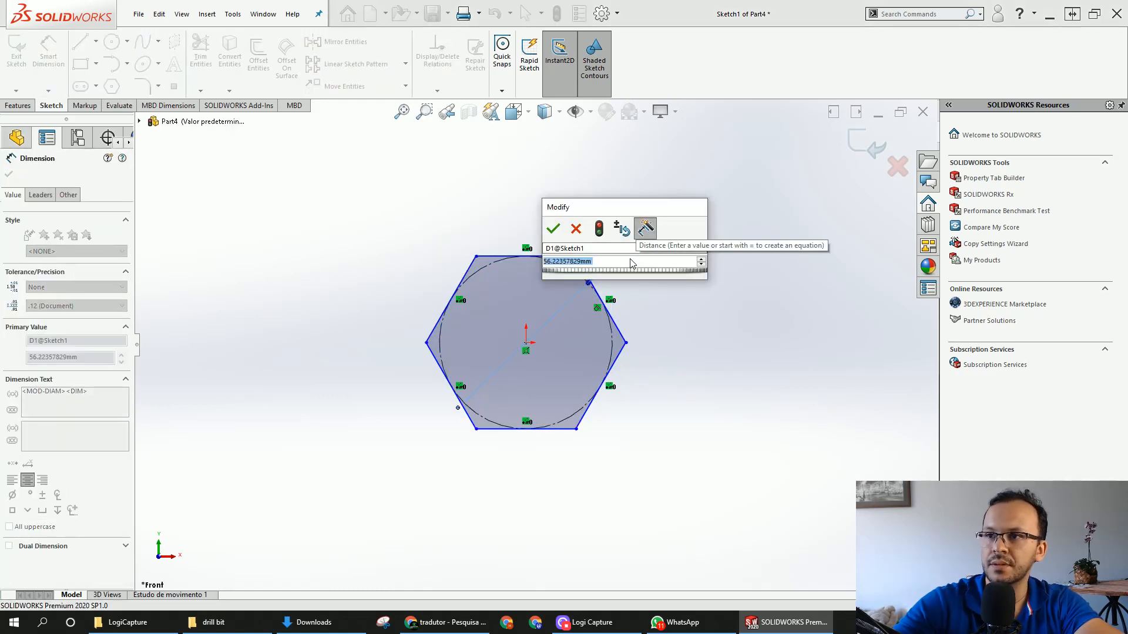
type("18")
key("Return")
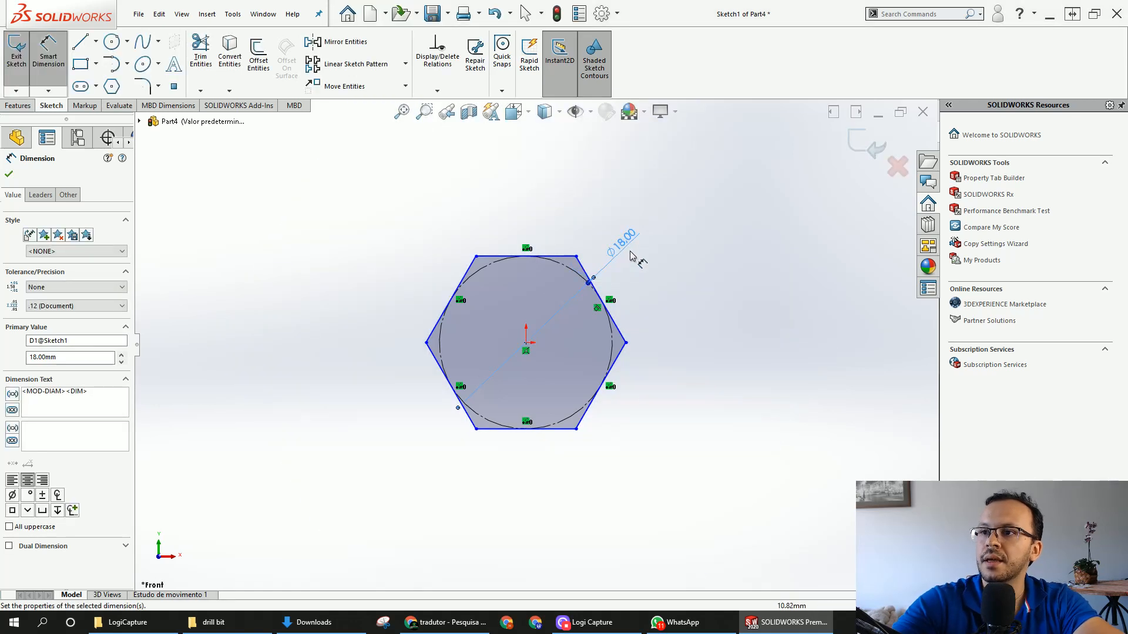
left_click_drag(630, 248, 636, 266)
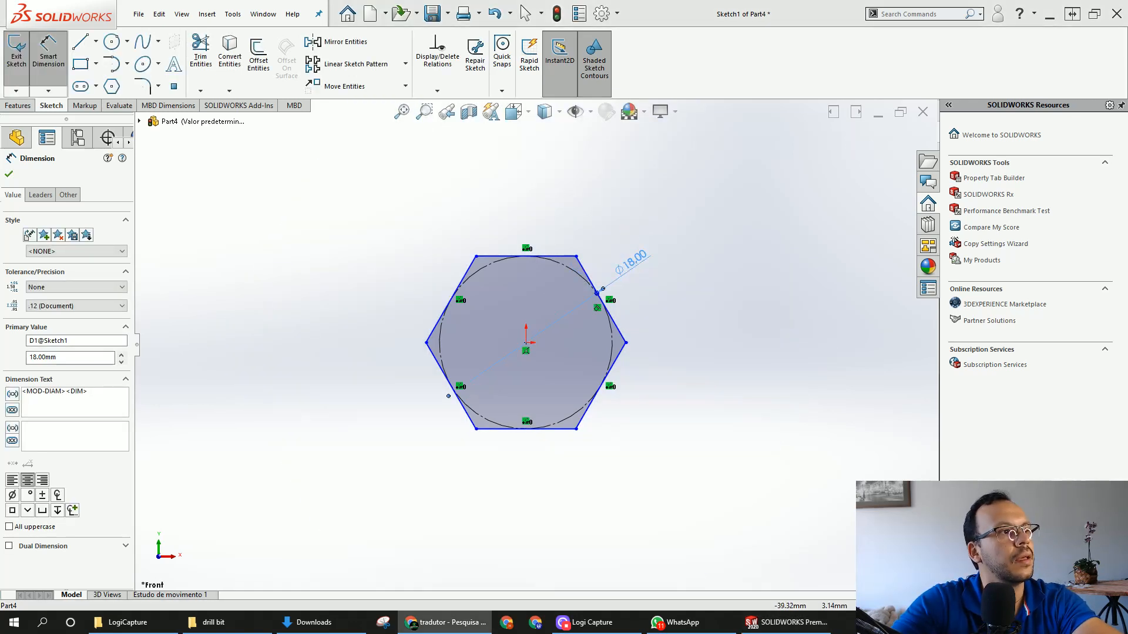
left_click(393, 395)
Draw a circle about 15 mm in diameter inside the hexagon, centred on the origin
scroll(547, 344, "down", 3)
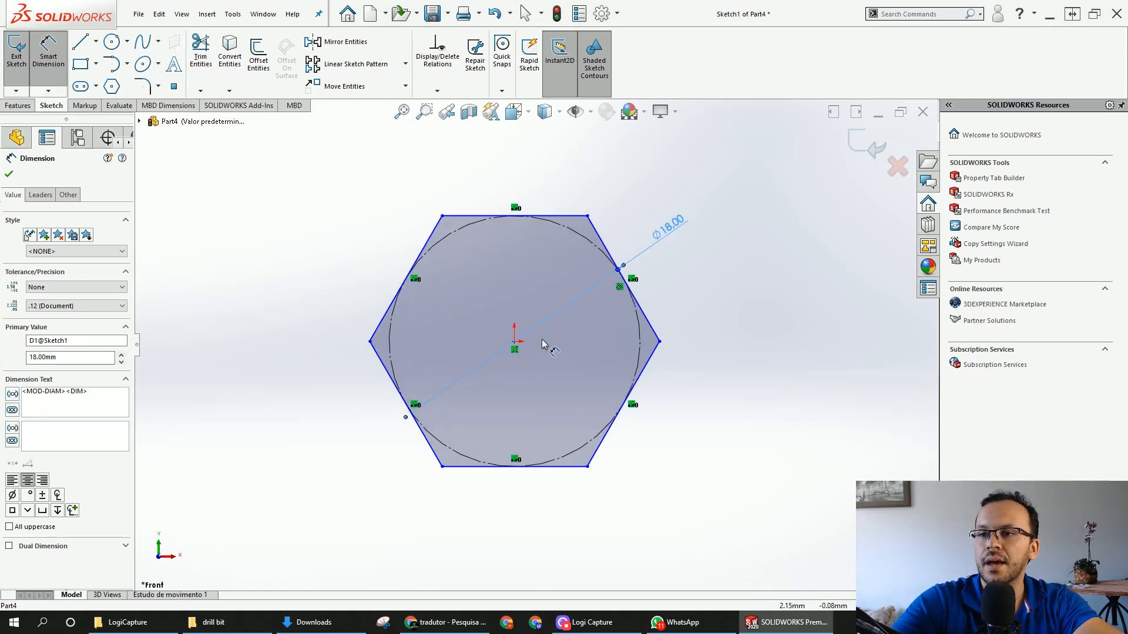
left_click(112, 42)
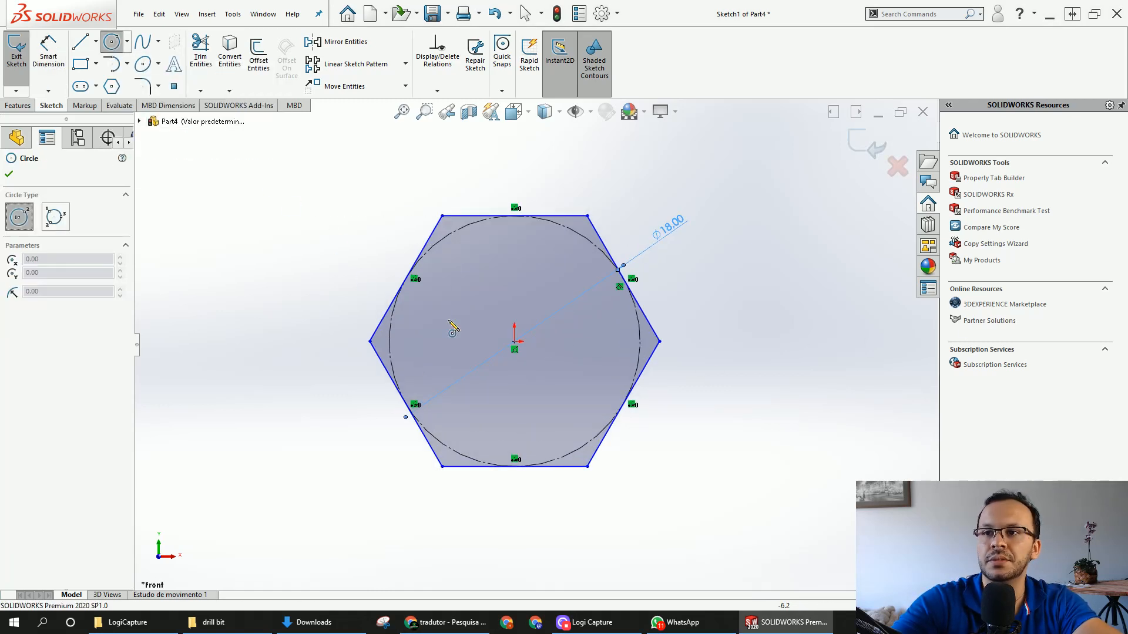
left_click(514, 342)
left_click(588, 268)
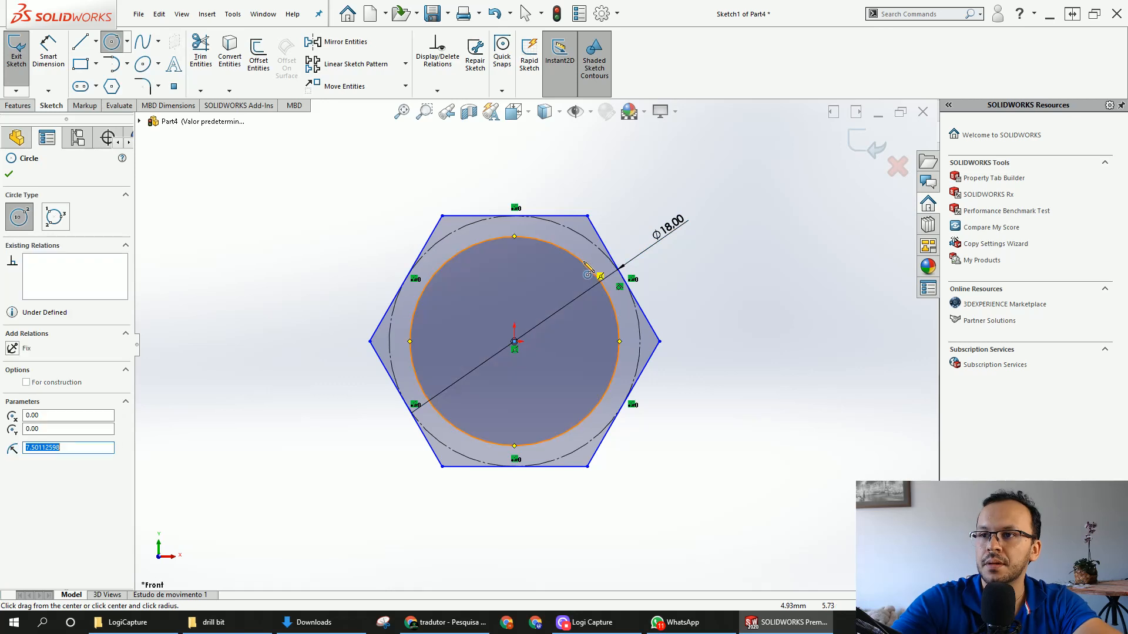
Dimension the inner circle to a diameter of 12 mm, placing the dimension beside the hexagon
right_click_drag(717, 288, 716, 252)
left_click(596, 274)
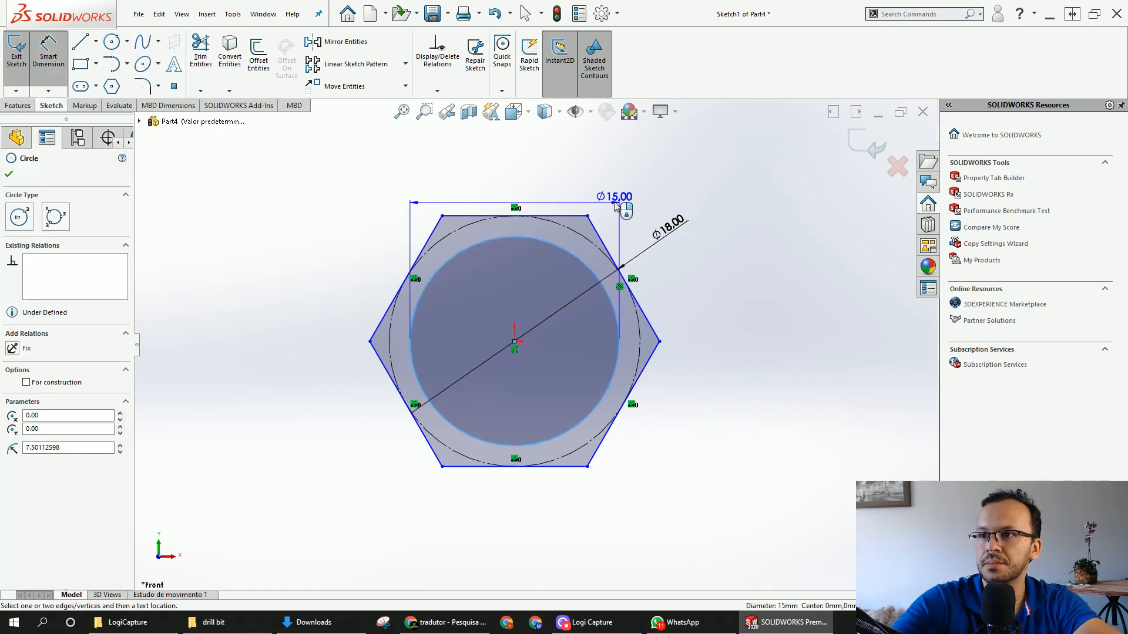
left_click(696, 284)
double_click(696, 284)
type("12")
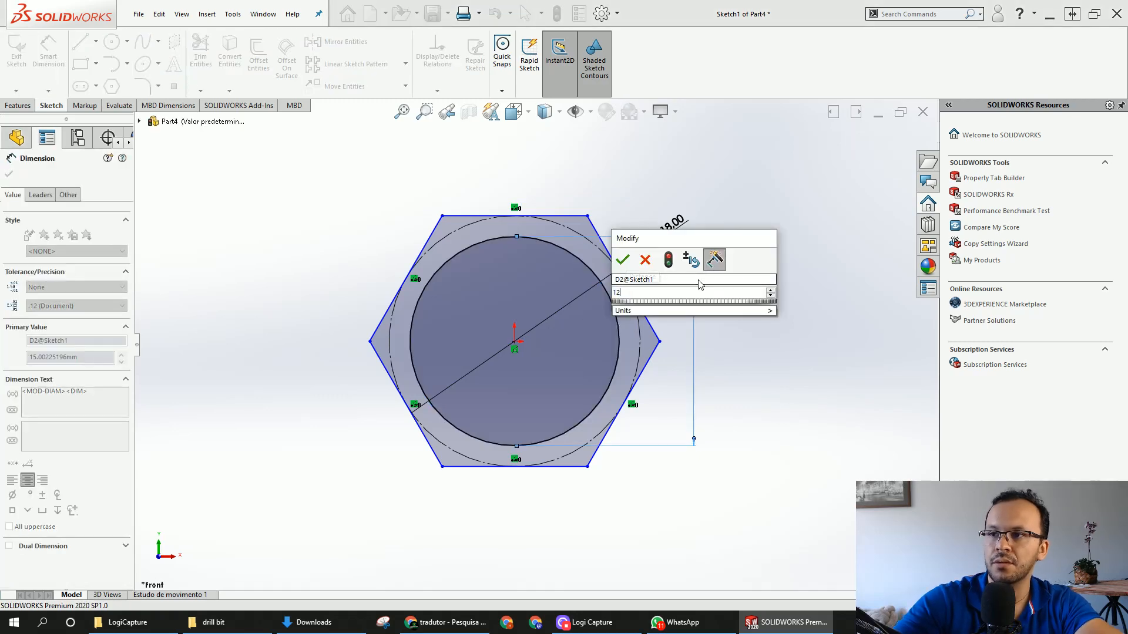
key("Return")
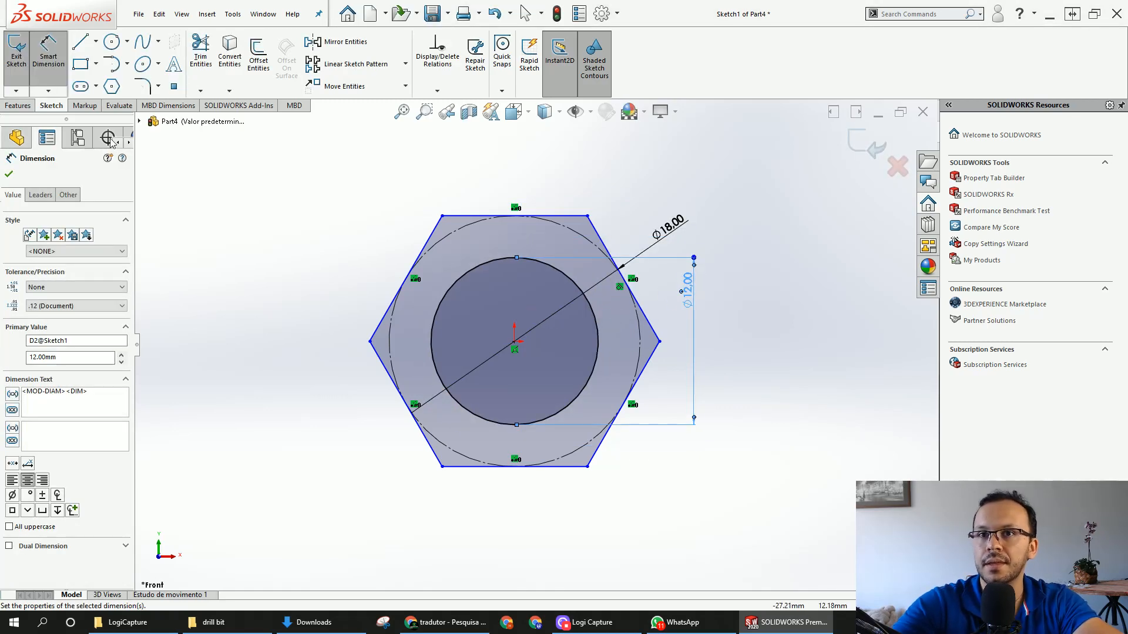
Extrude the hexagonal profile with its round hole to a depth of 10 mm using the Mid Plane end condition
left_click(19, 106)
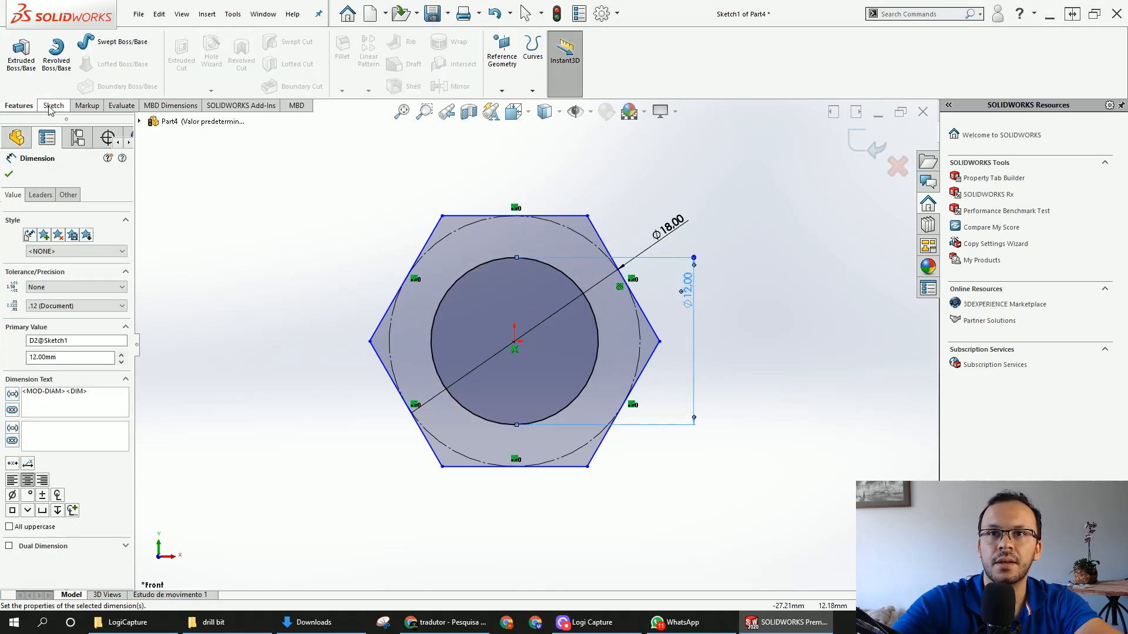
left_click(21, 52)
left_click(90, 247)
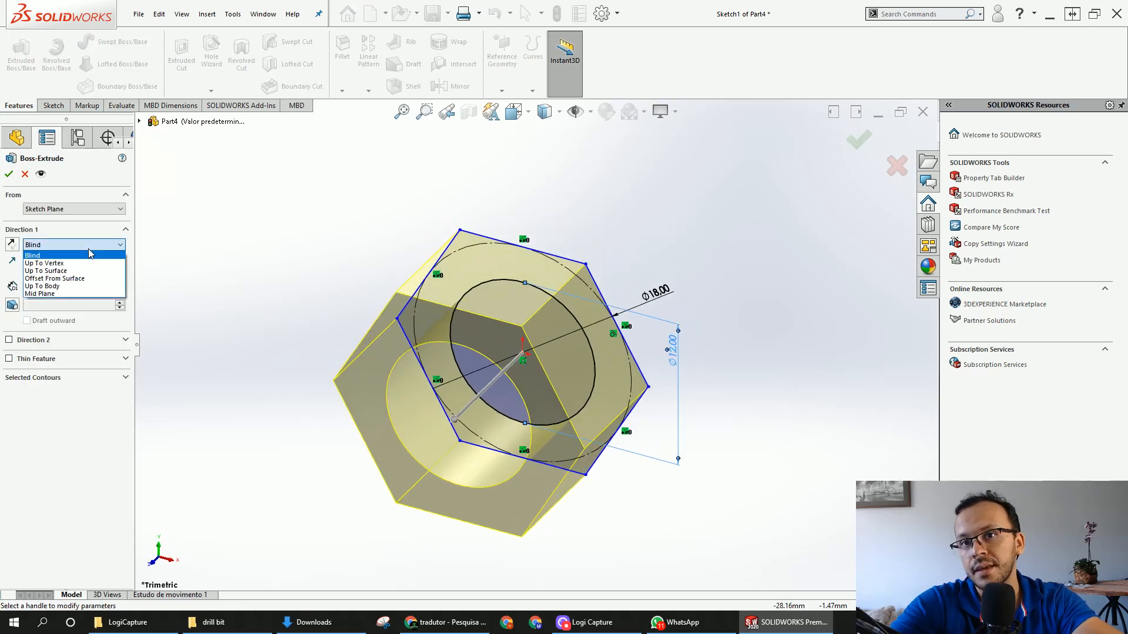
left_click(79, 293)
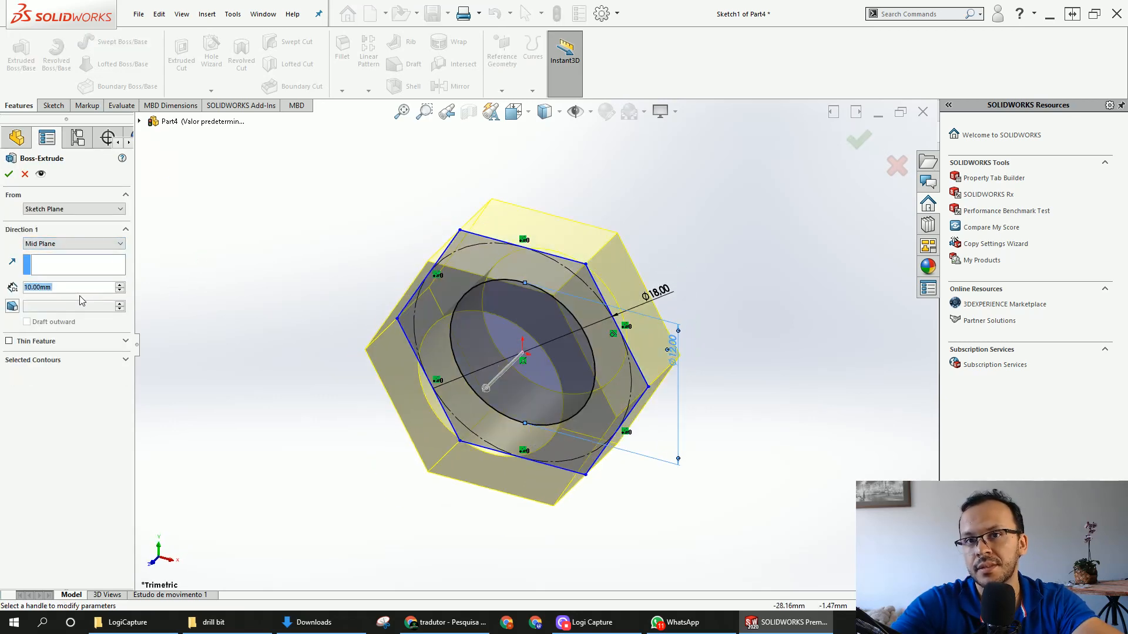
left_click(10, 175)
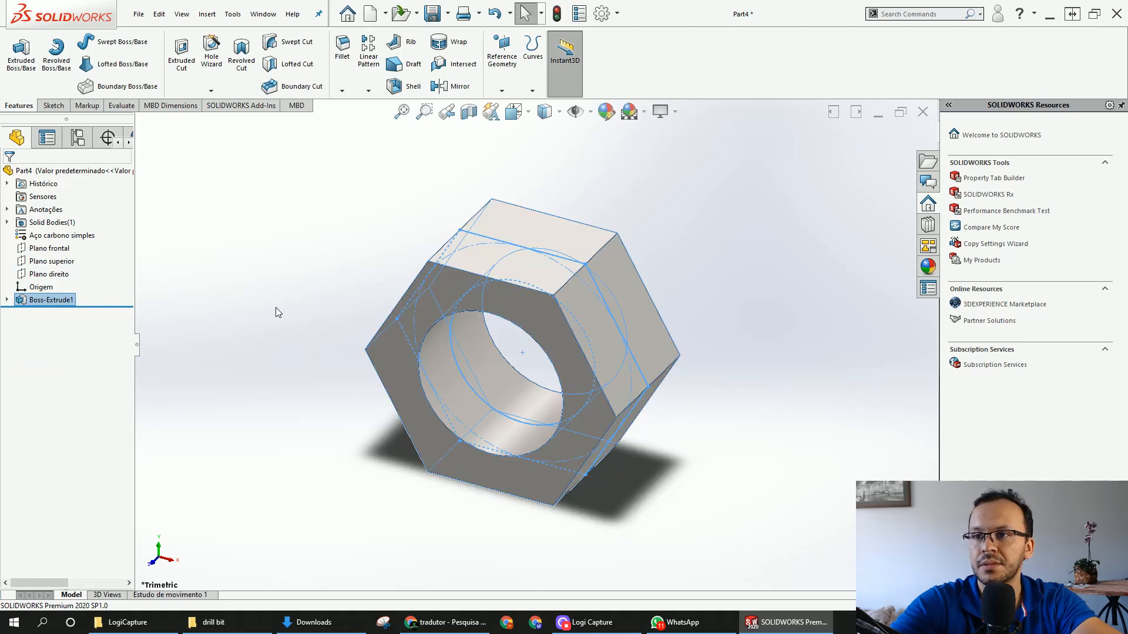
Start a sketch on the nut's front hexagonal face and convert the hole's circular edge into a sketch circle
left_click(442, 430)
left_click(494, 396)
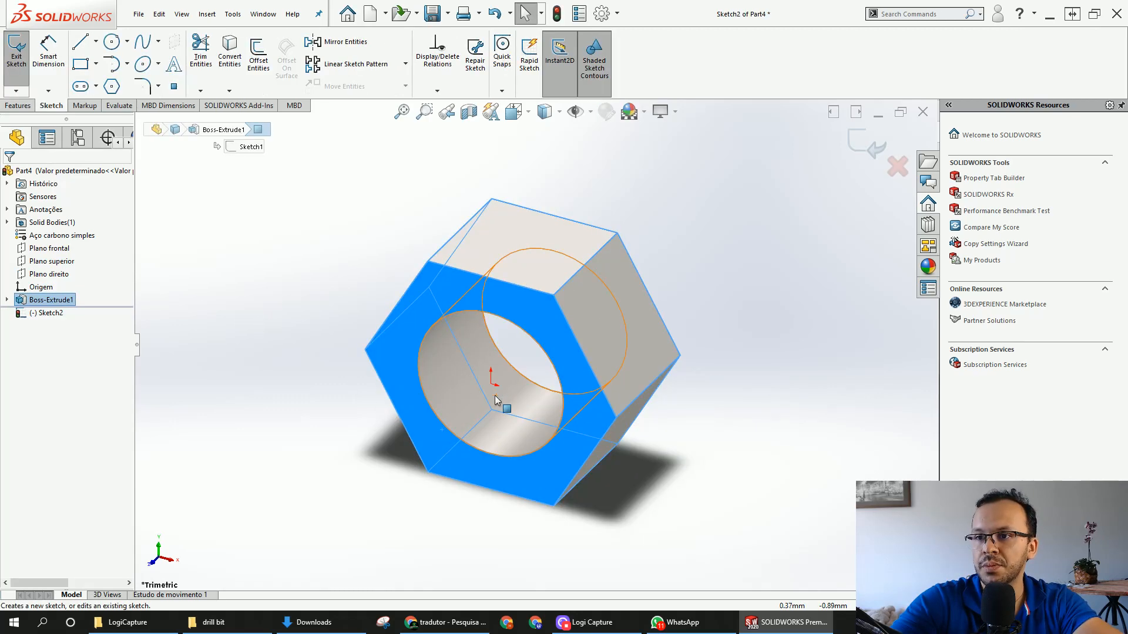
left_click(428, 318)
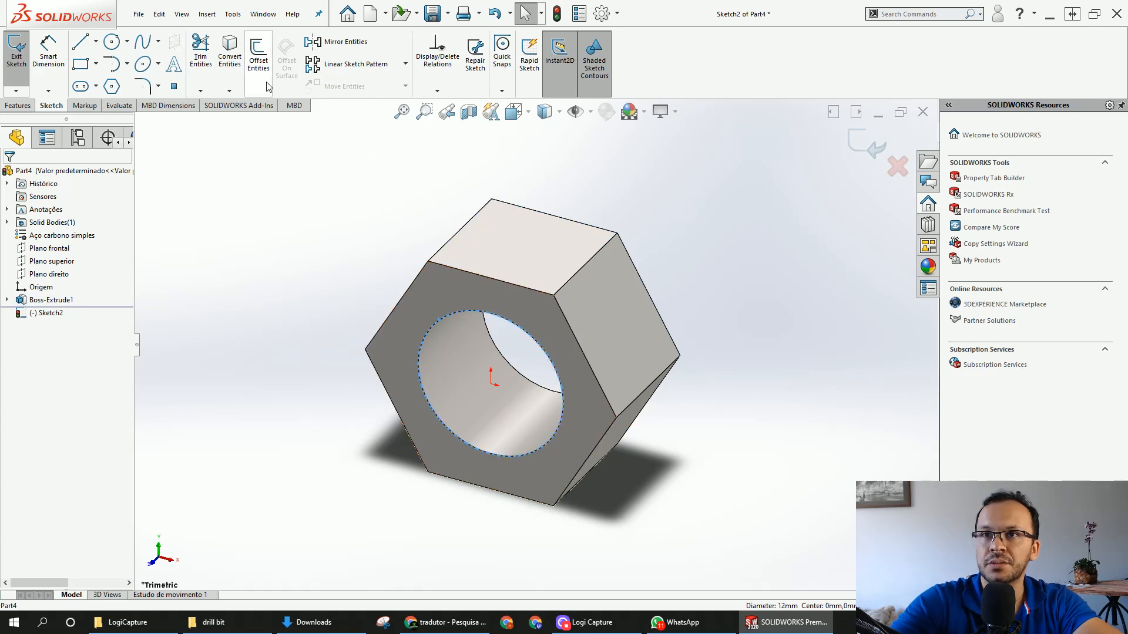
left_click(238, 68)
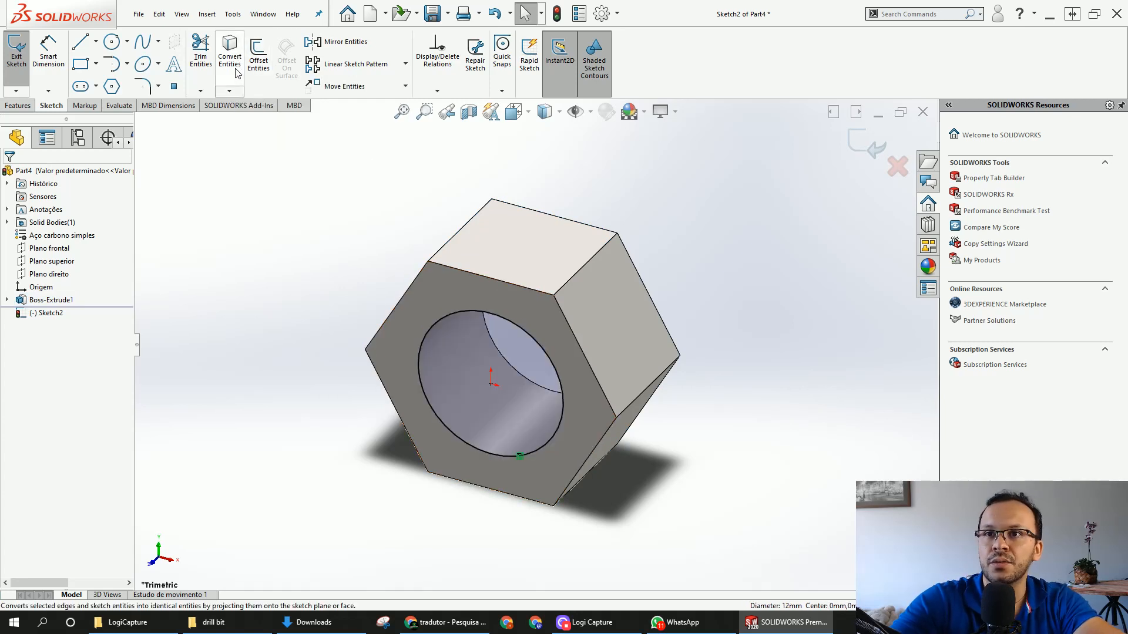
Create a clockwise constant-pitch helix from the converted circle, 20 mm high with 1.75 mm pitch, reversed direction and 180° start angle
left_click(18, 105)
left_click(533, 92)
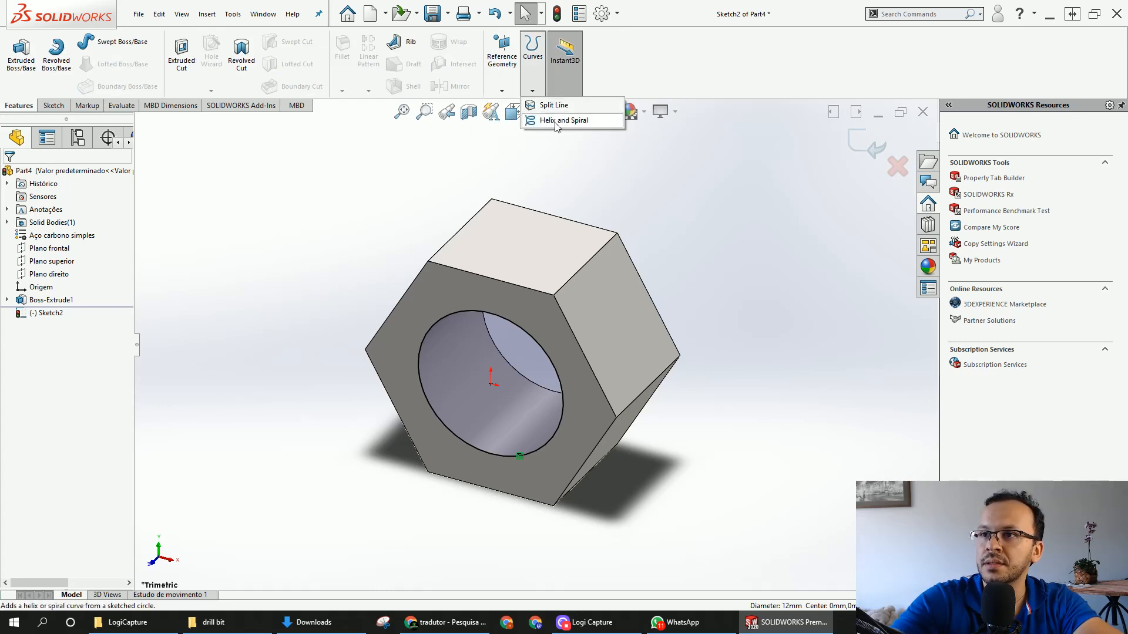
left_click(551, 121)
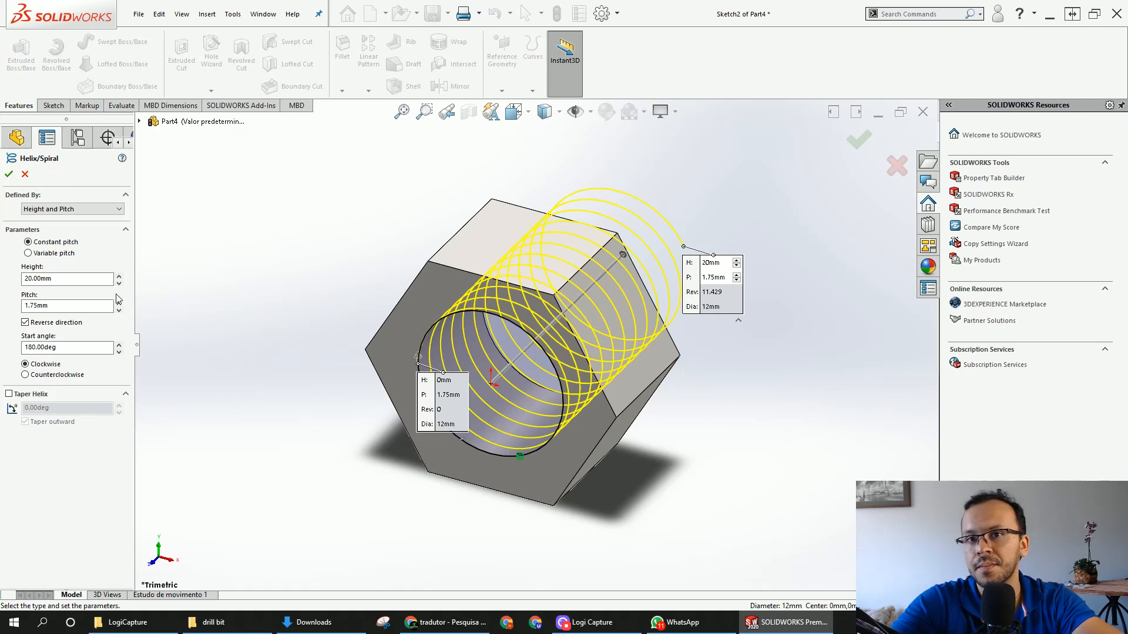
left_click_drag(67, 280, 34, 308)
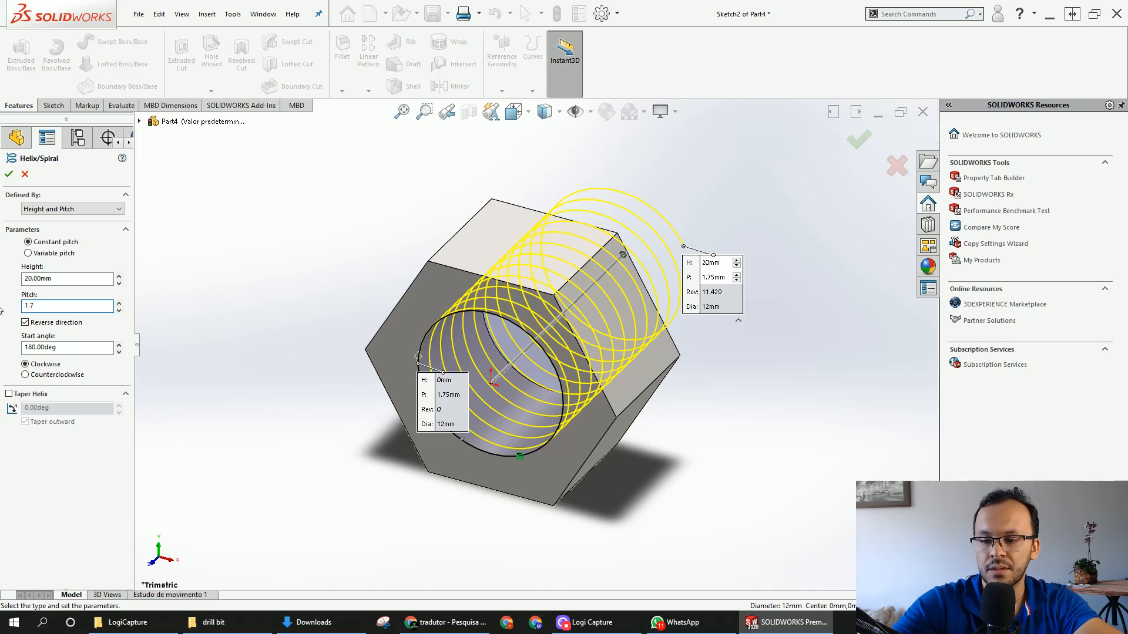
left_click(9, 175)
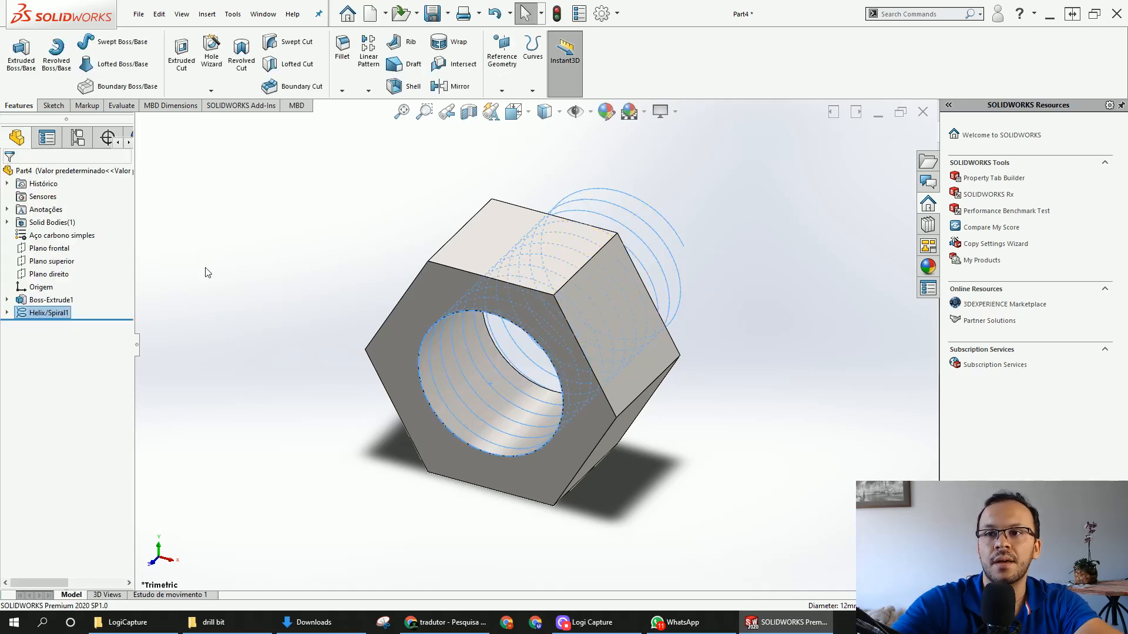
left_click(317, 314)
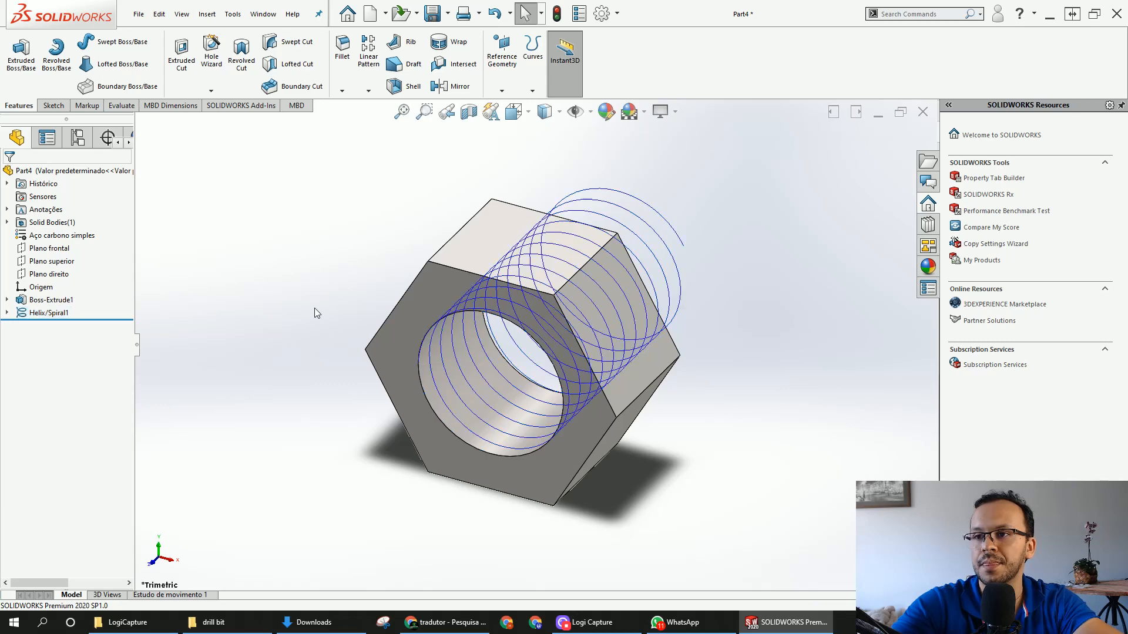
Start a sketch on the top plane (Plano superior) and switch to the top view
left_click(55, 261)
left_click(67, 247)
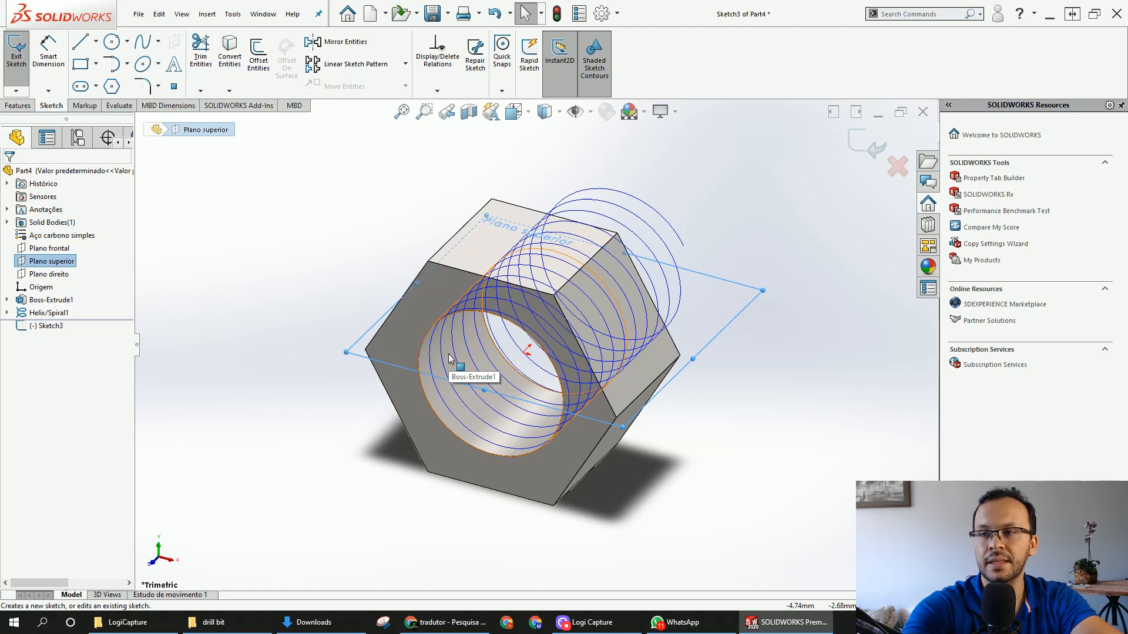
key("ctrl+5")
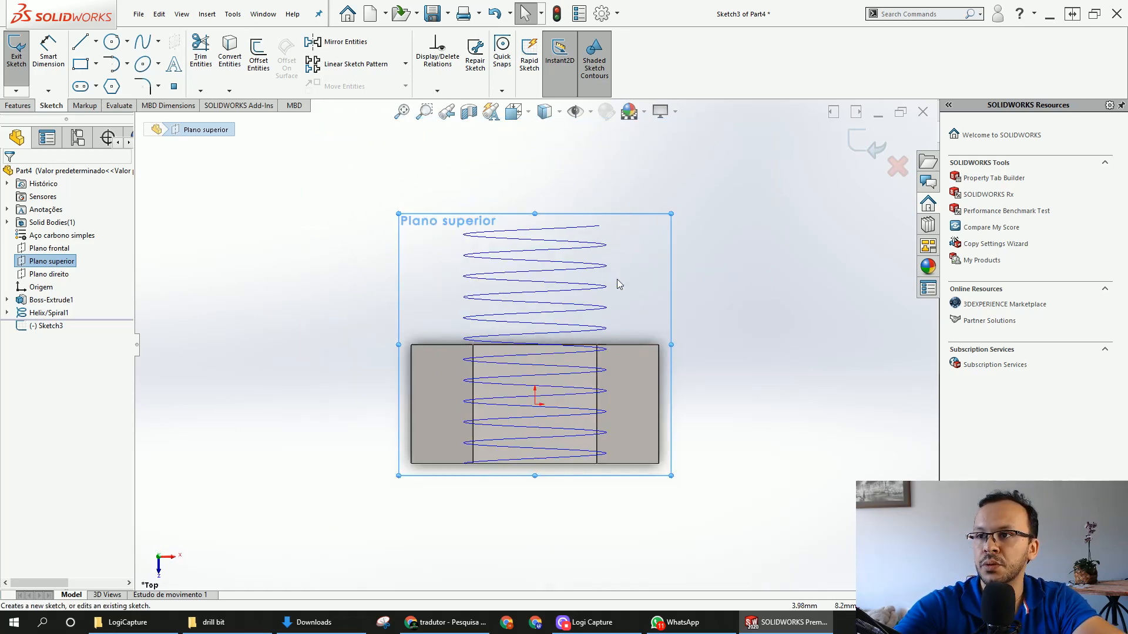
scroll(557, 330, "down", 2)
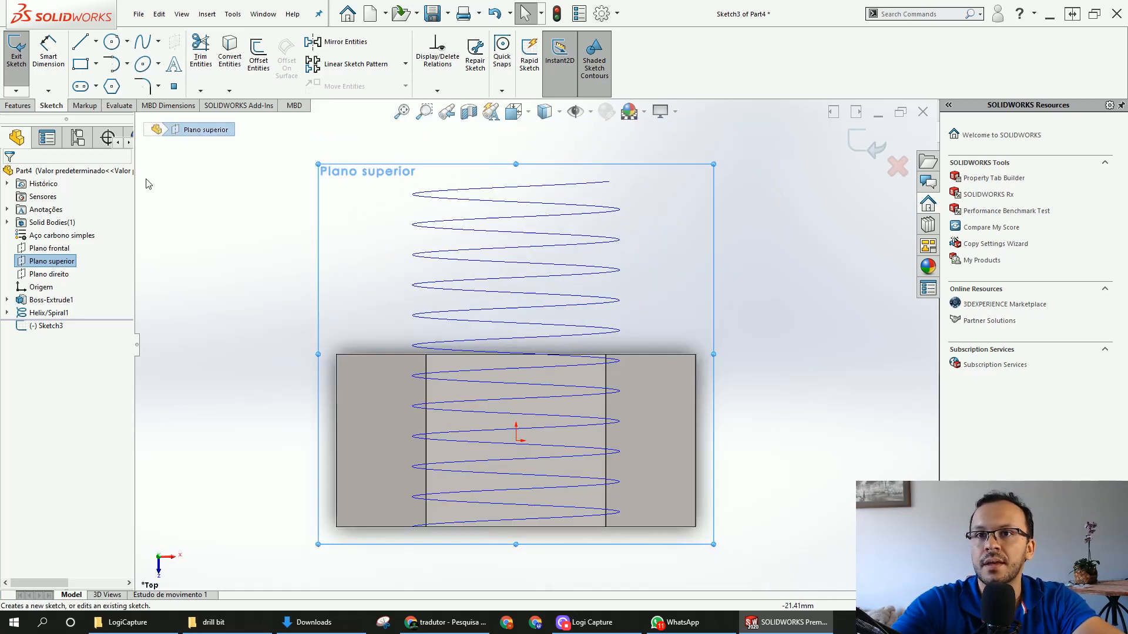
Draw a three-sided polygon just outside an upper turn of the helix, with an inscribed circle about 0.61 mm in diameter
left_click(112, 88)
double_click(61, 240)
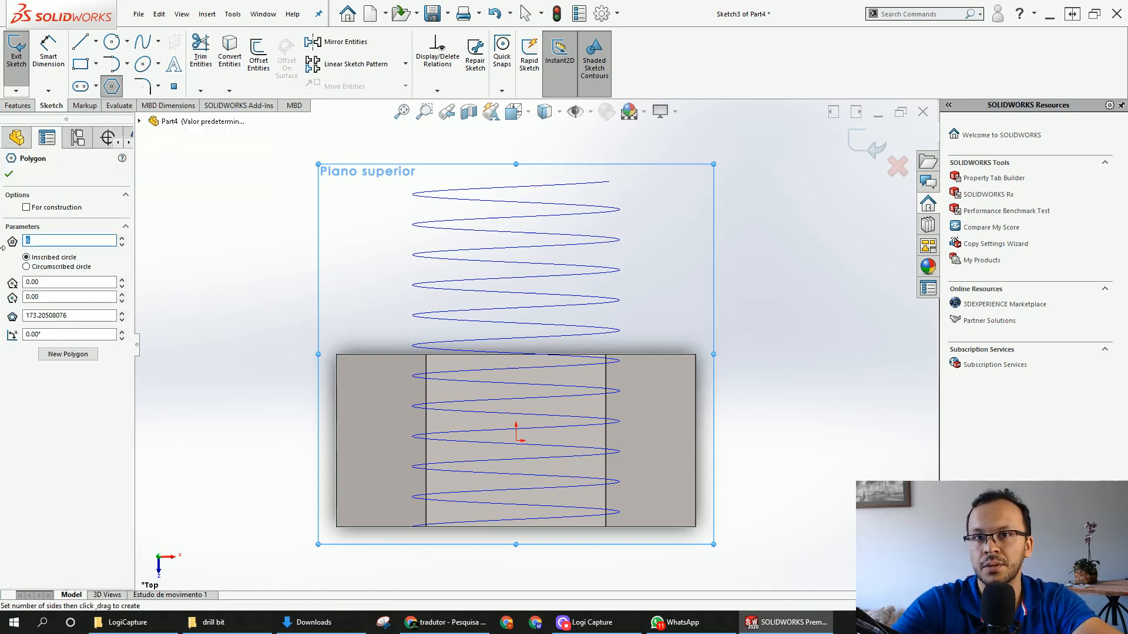
scroll(632, 231, "down", 4)
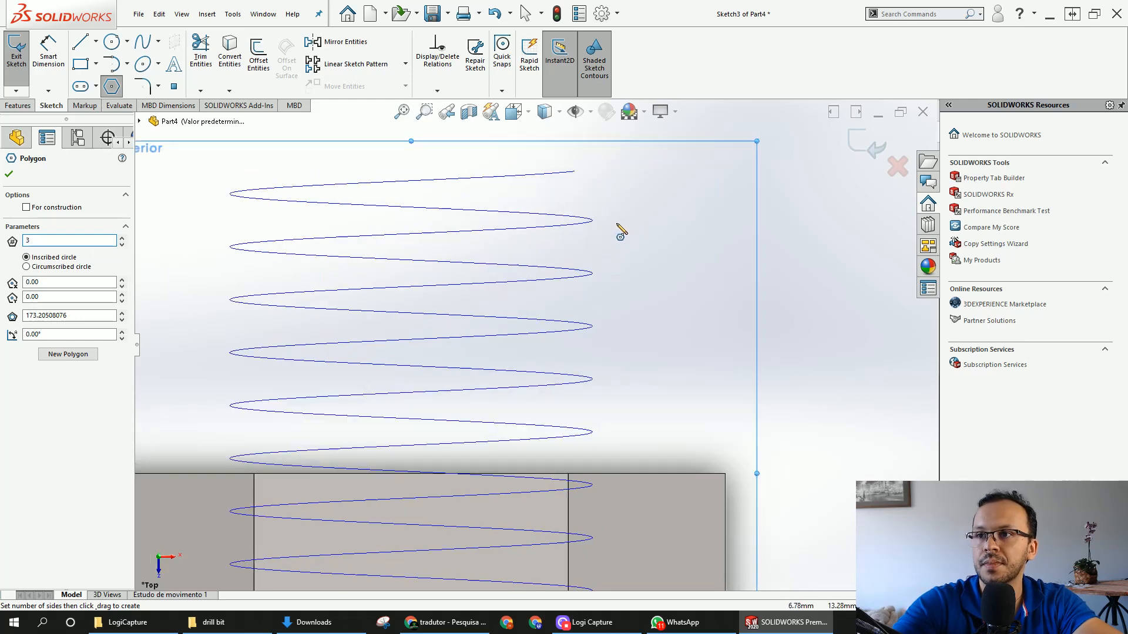
scroll(594, 284, "up", 3)
scroll(579, 292, "down", 5)
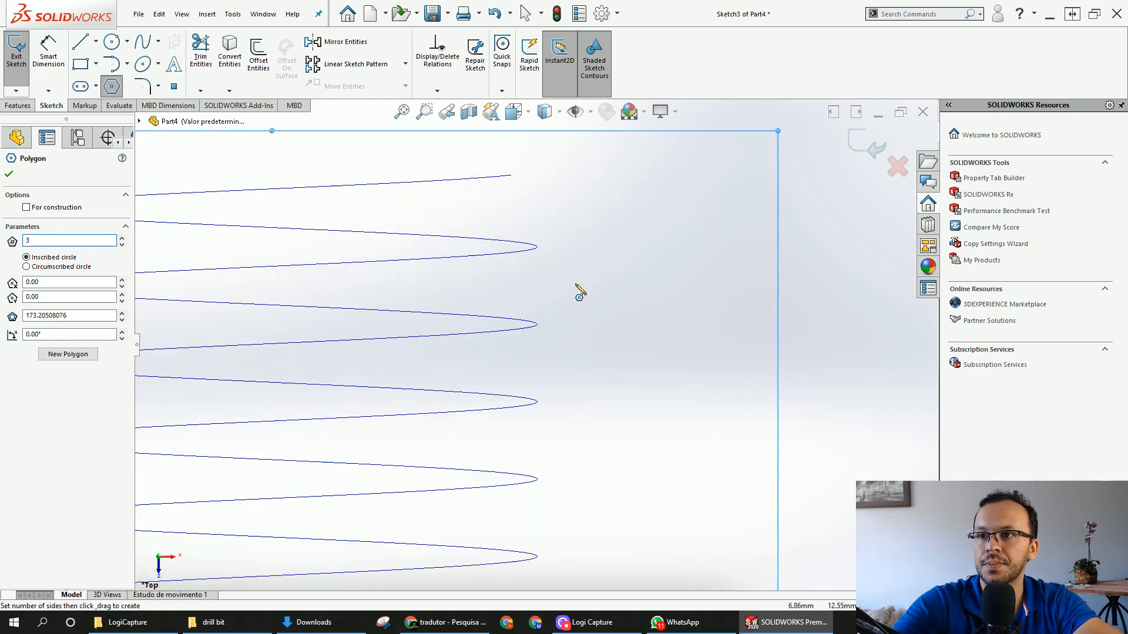
scroll(552, 254, "up", 3)
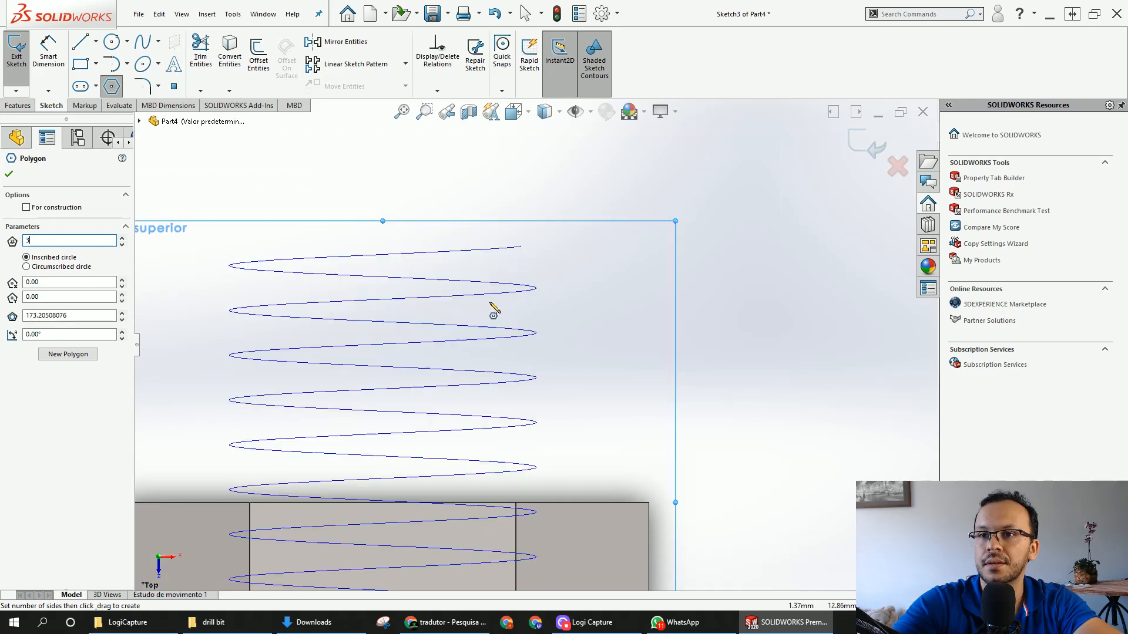
scroll(511, 306, "down", 4)
left_click(579, 294)
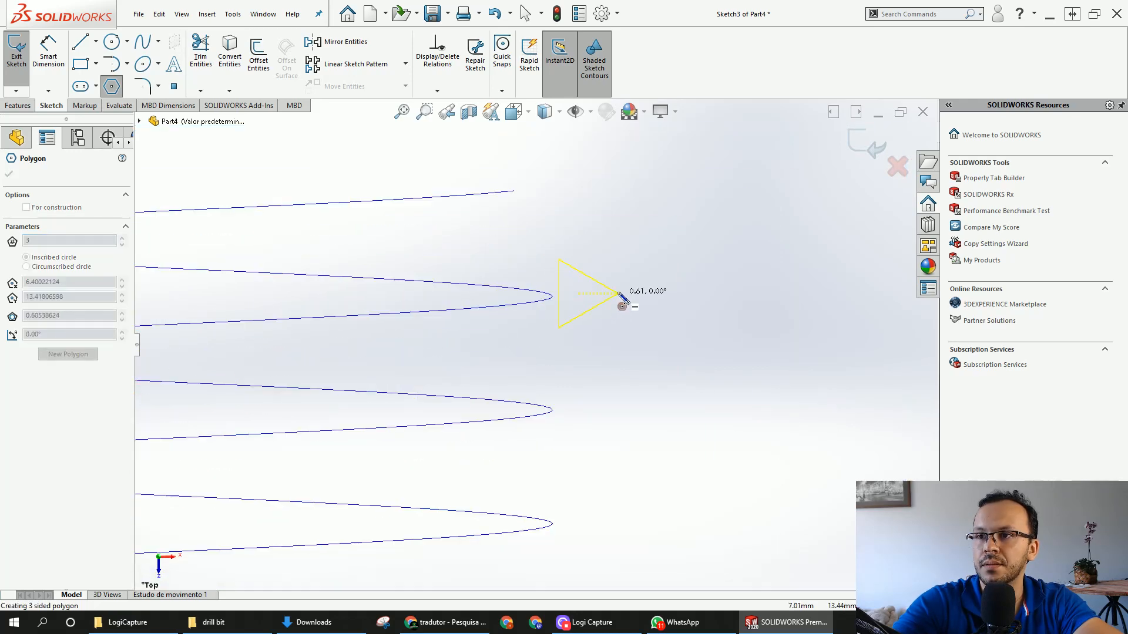
left_click(622, 296)
scroll(582, 295, "down", 3)
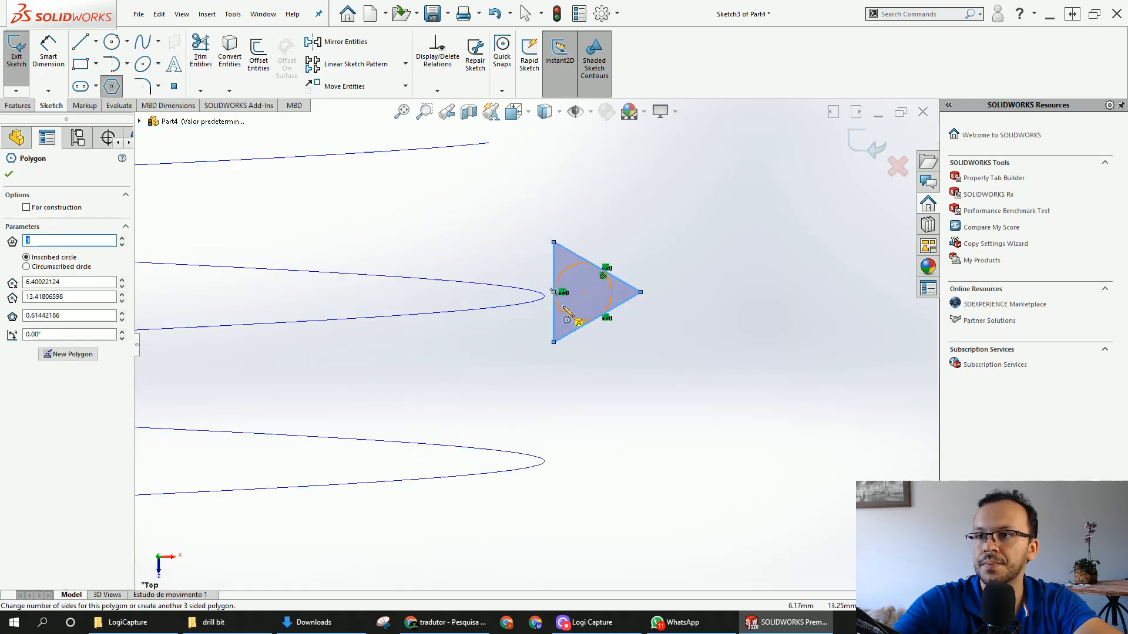
key("Escape")
Add a Pierce relation between the triangle's centre point and the helix
left_click(589, 290)
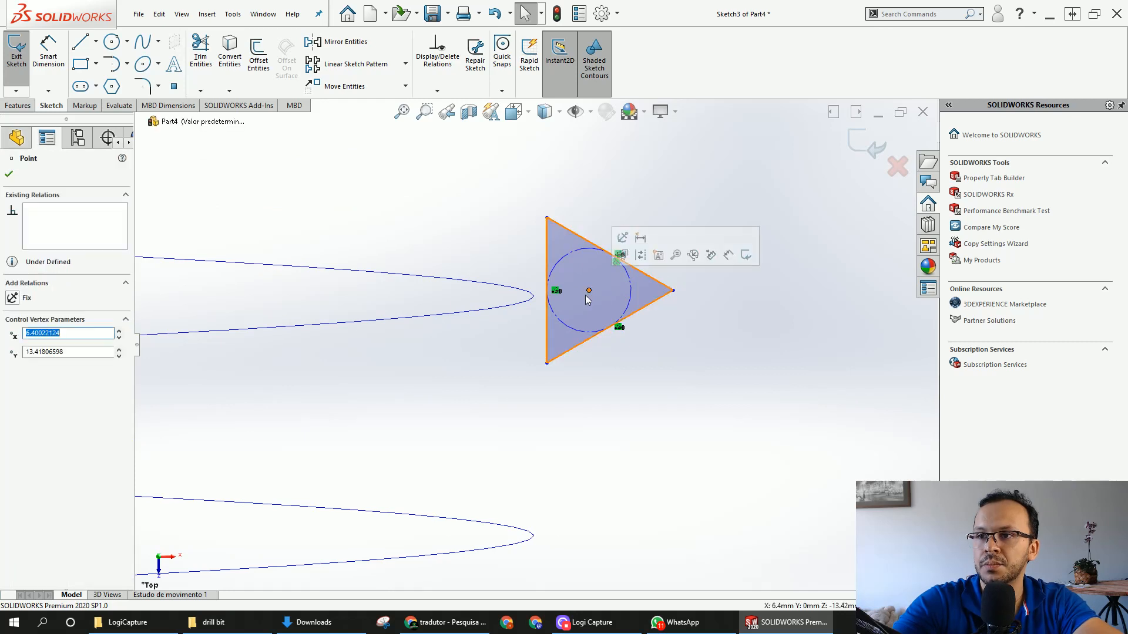
left_click(533, 296, "ctrl")
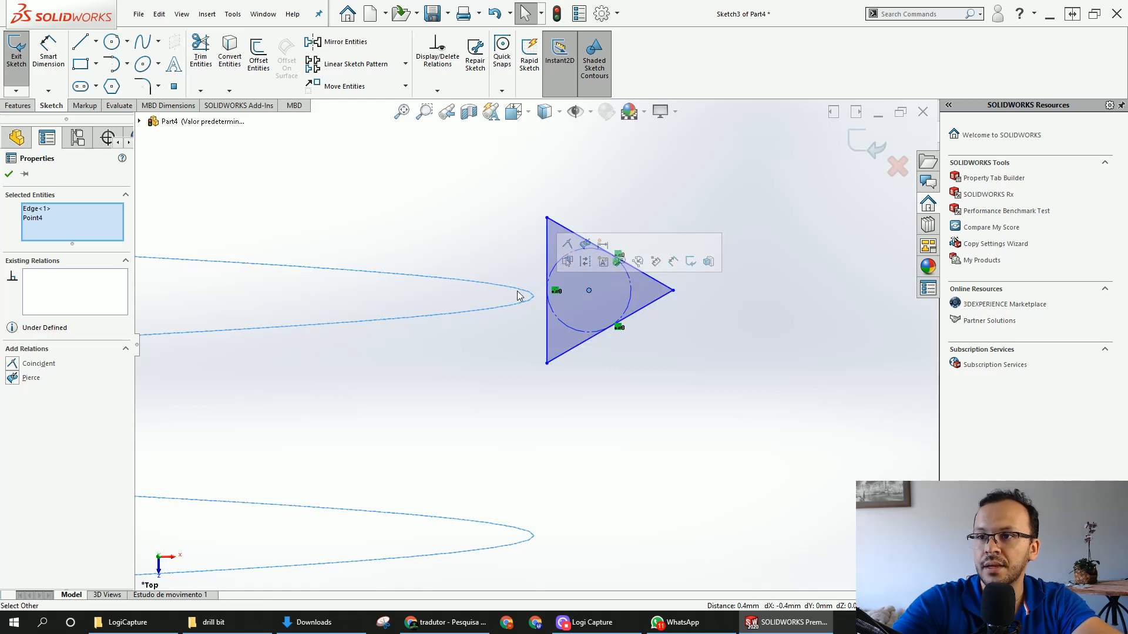
left_click(587, 246)
left_click(619, 382)
scroll(615, 364, "up", 5)
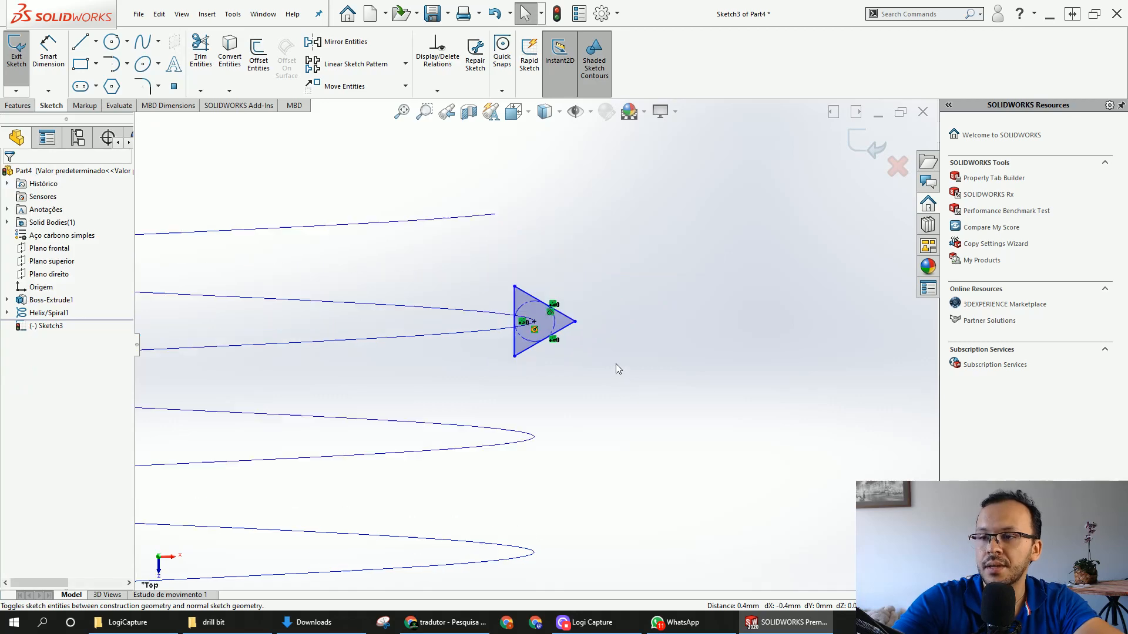
Make the triangle side facing the helix axis vertical
scroll(526, 307, "down", 3)
left_click(506, 292)
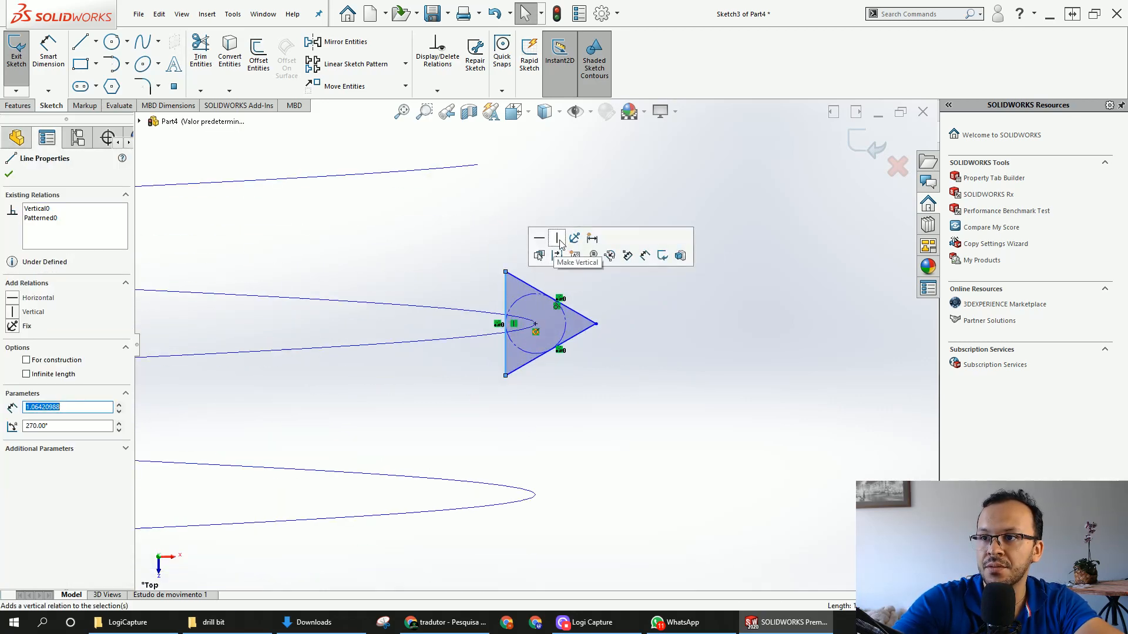
left_click(559, 241)
left_click(601, 390)
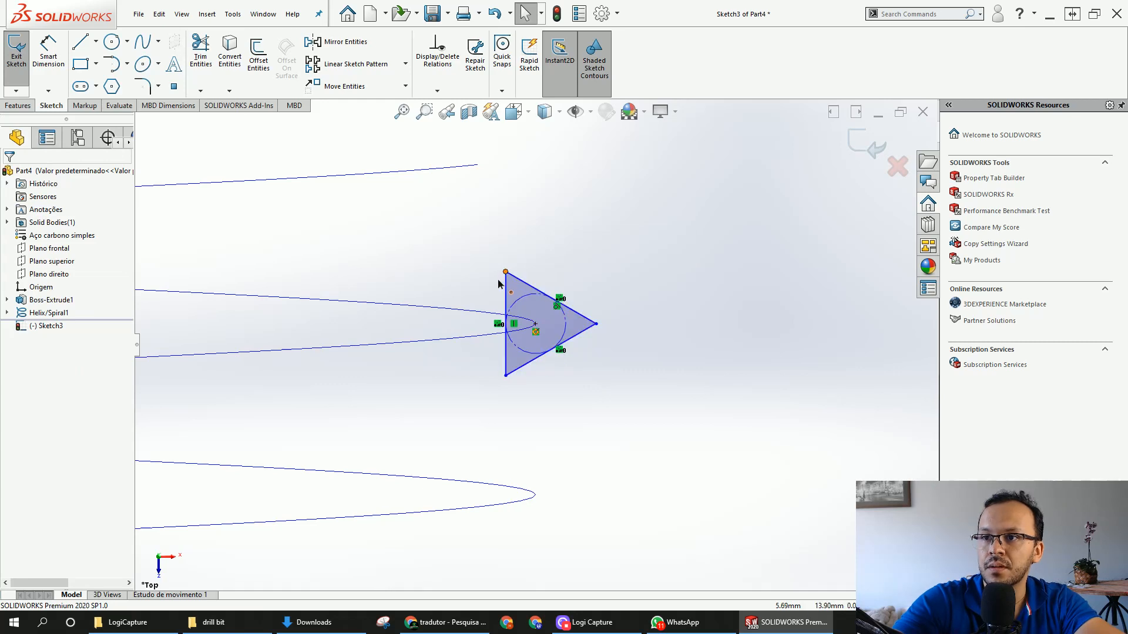
Dimension the triangle's inscribed circle to a diameter of 1 mm and exit the sketch
mouse_move(498, 280)
left_mouse_down()
mouse_move(486, 267)
mouse_move(496, 279)
left_mouse_up()
right_click_drag(557, 285, 559, 264)
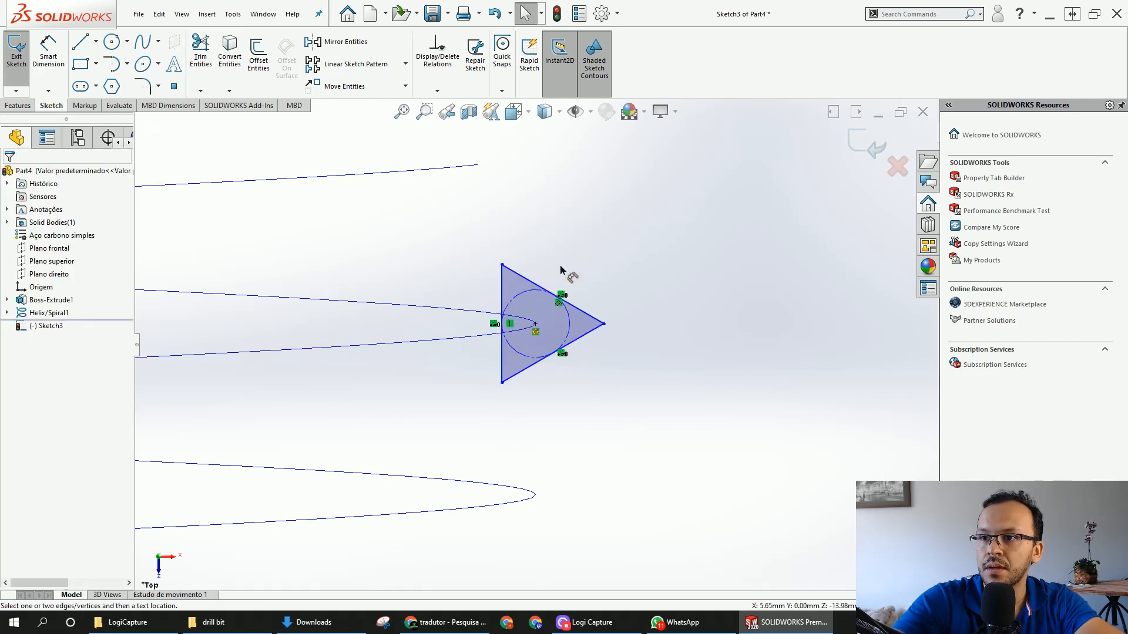
left_click(567, 320)
left_click(599, 258)
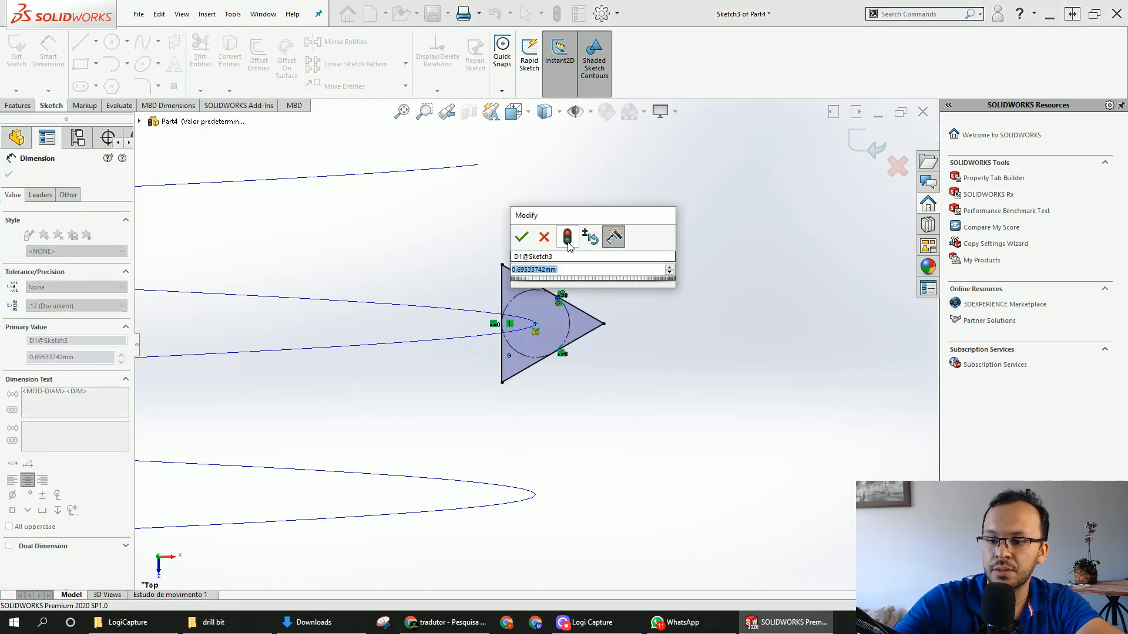
type("1")
key("Return")
scroll(507, 460, "up", 4)
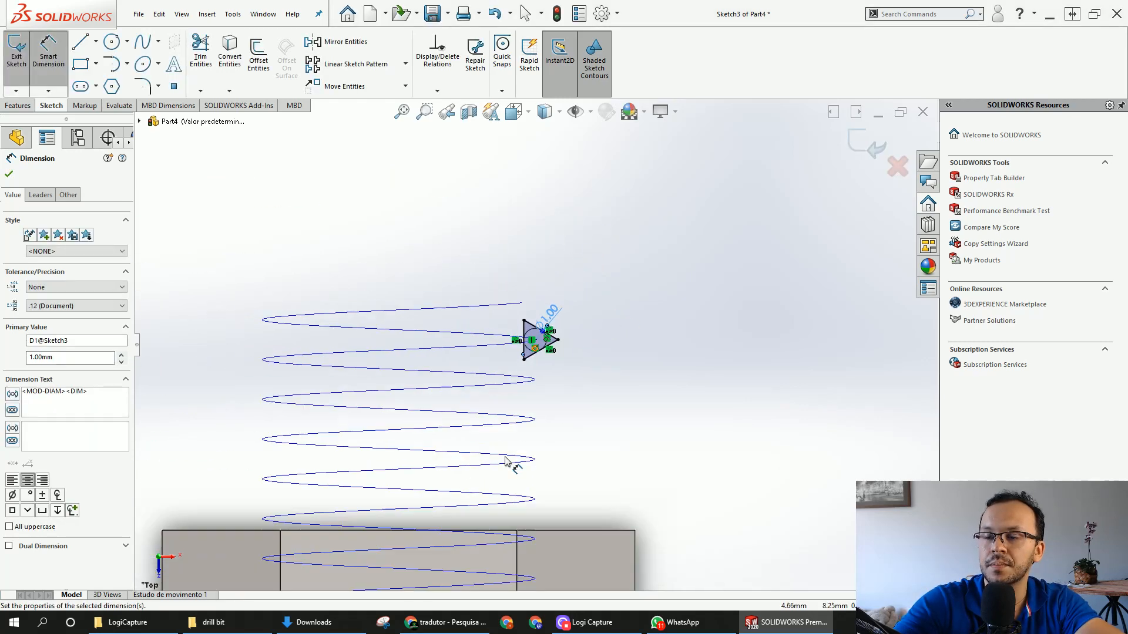
left_click(866, 143)
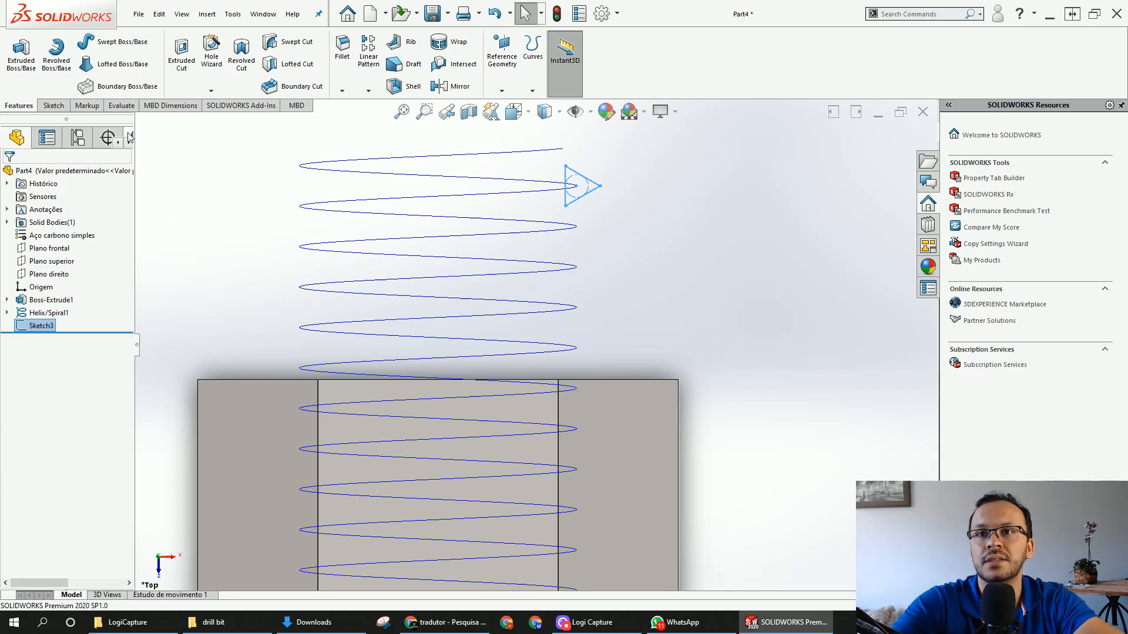
Create a swept cut with the triangle sketch as the profile and the helix as the path
left_click(288, 43)
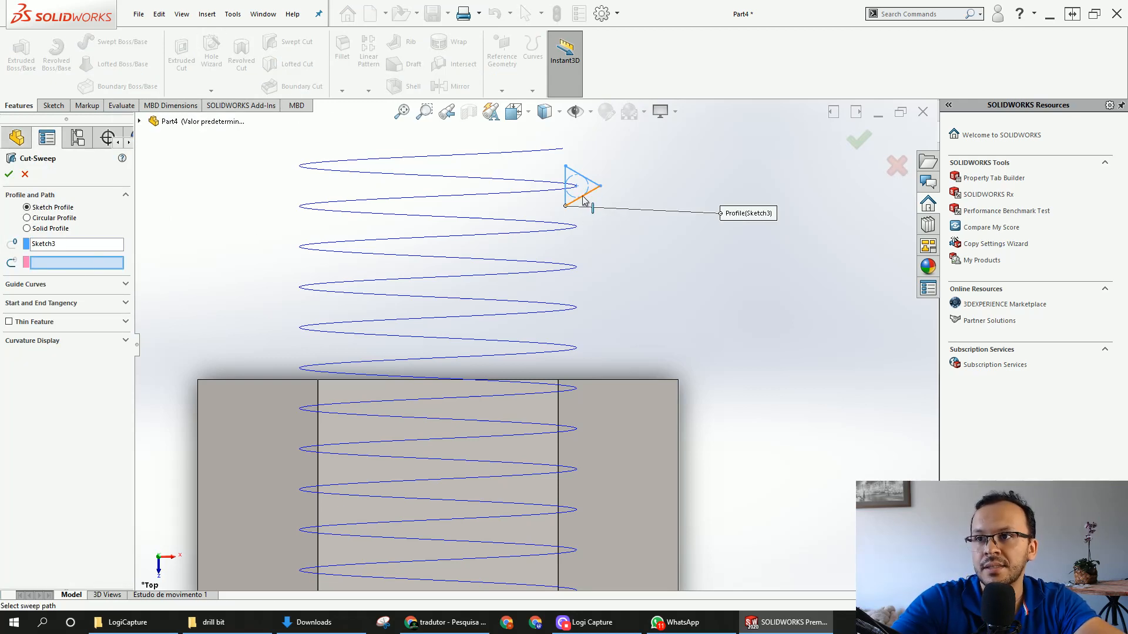
scroll(588, 193, "down", 2)
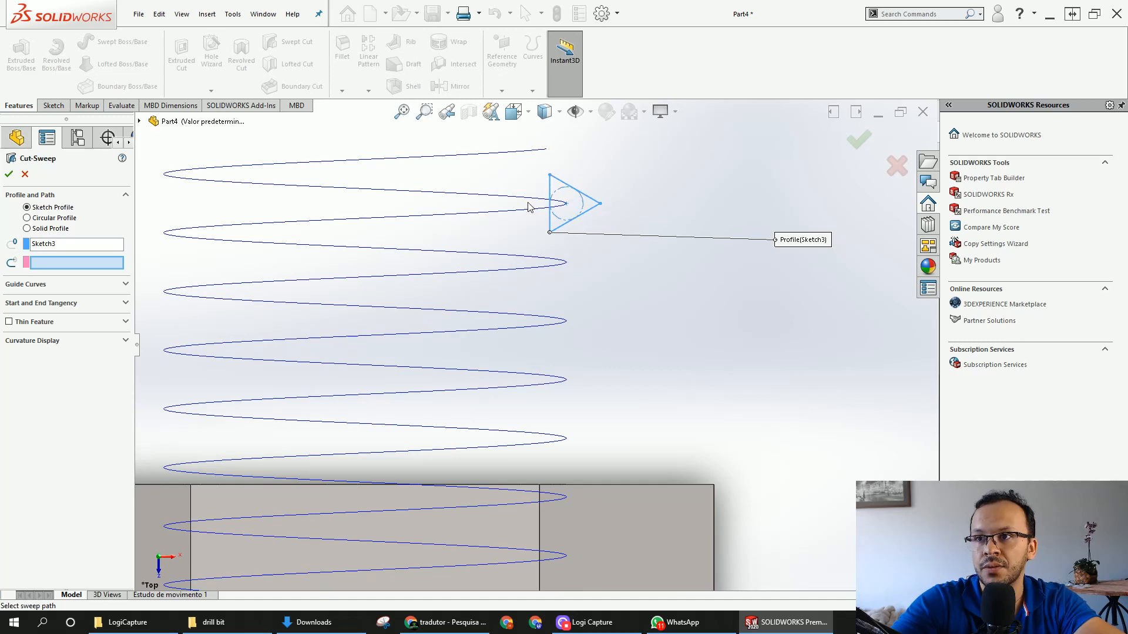
left_click(44, 268)
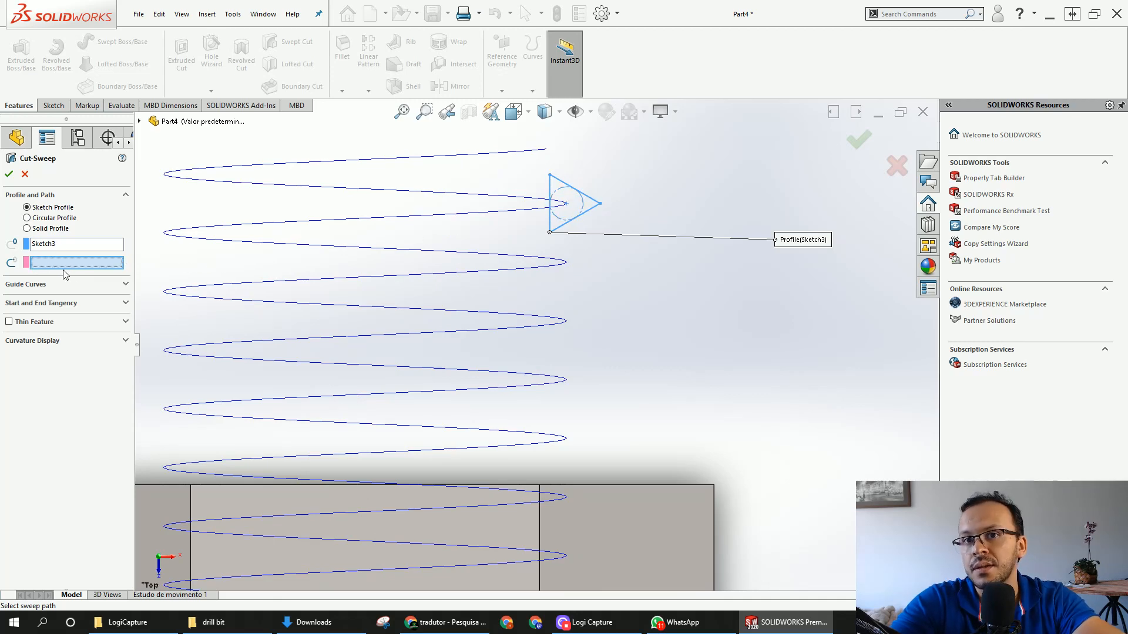
left_click(452, 221)
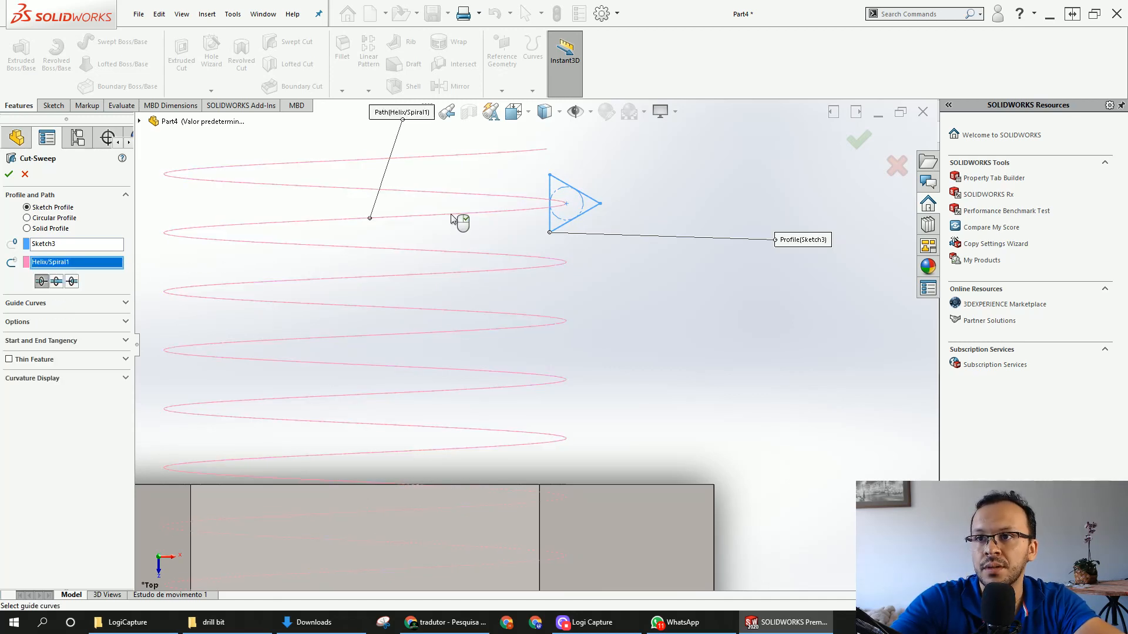
middle_click_drag(450, 217, 447, 262)
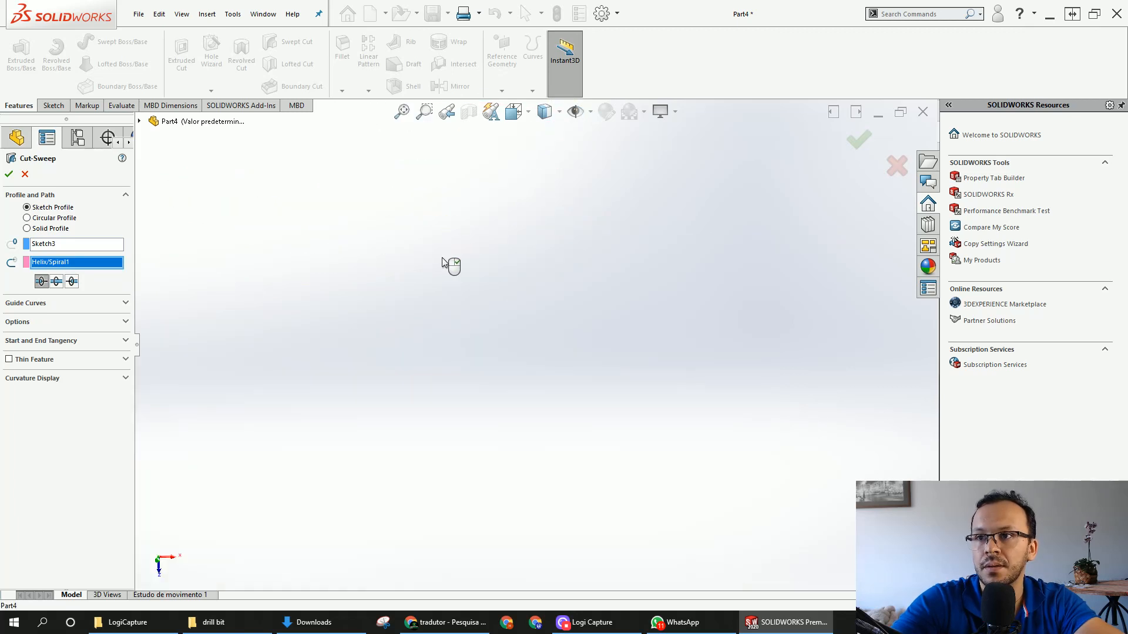
scroll(448, 263, "up", 8)
scroll(656, 203, "down", 4)
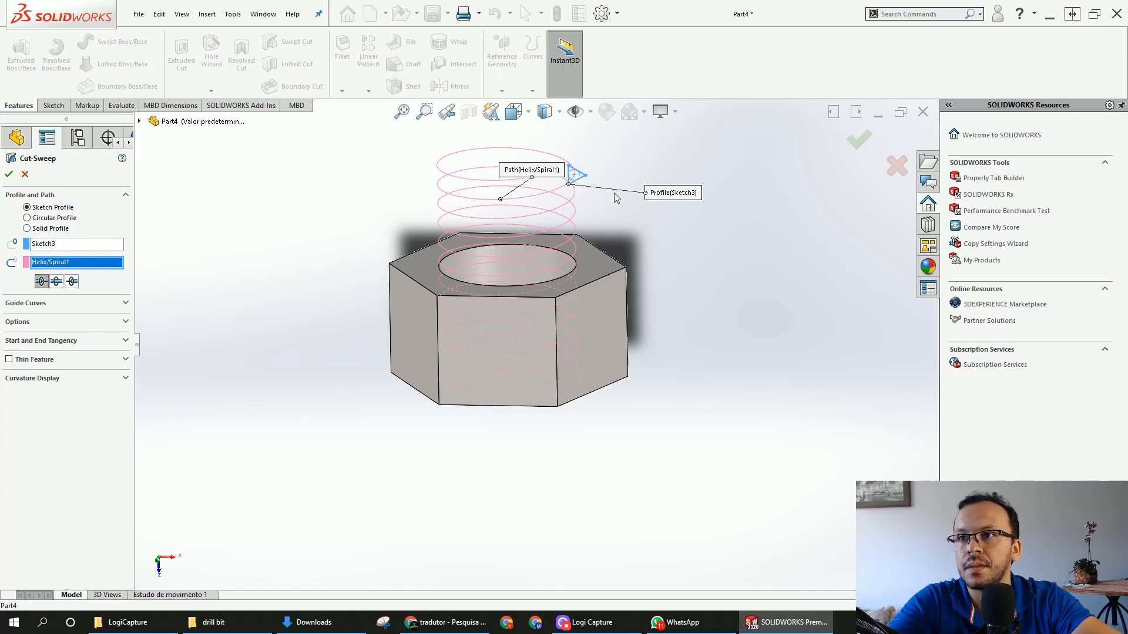
left_click(860, 141)
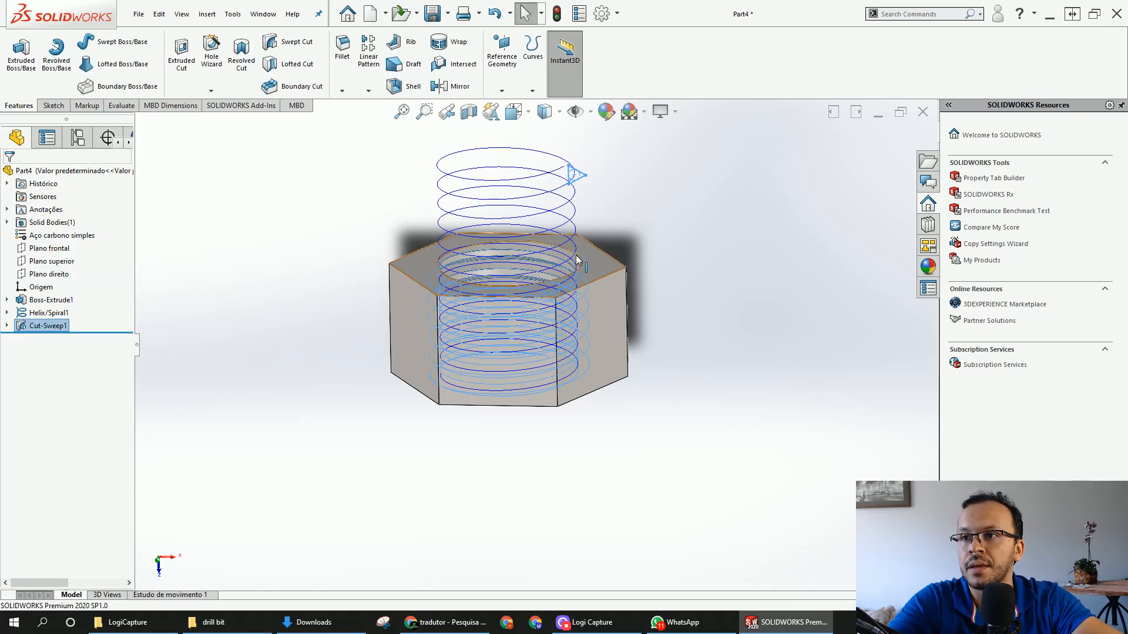
Hide the Helix/Spiral1 feature to leave the threaded nut unobstructed
scroll(517, 300, "down", 3)
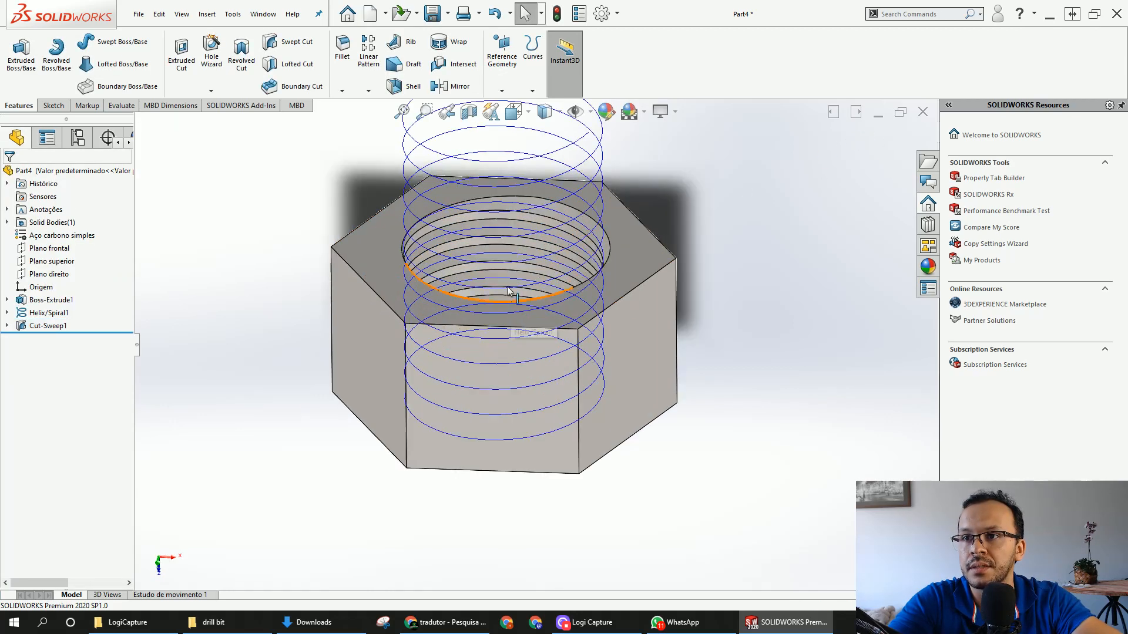
left_click(50, 313)
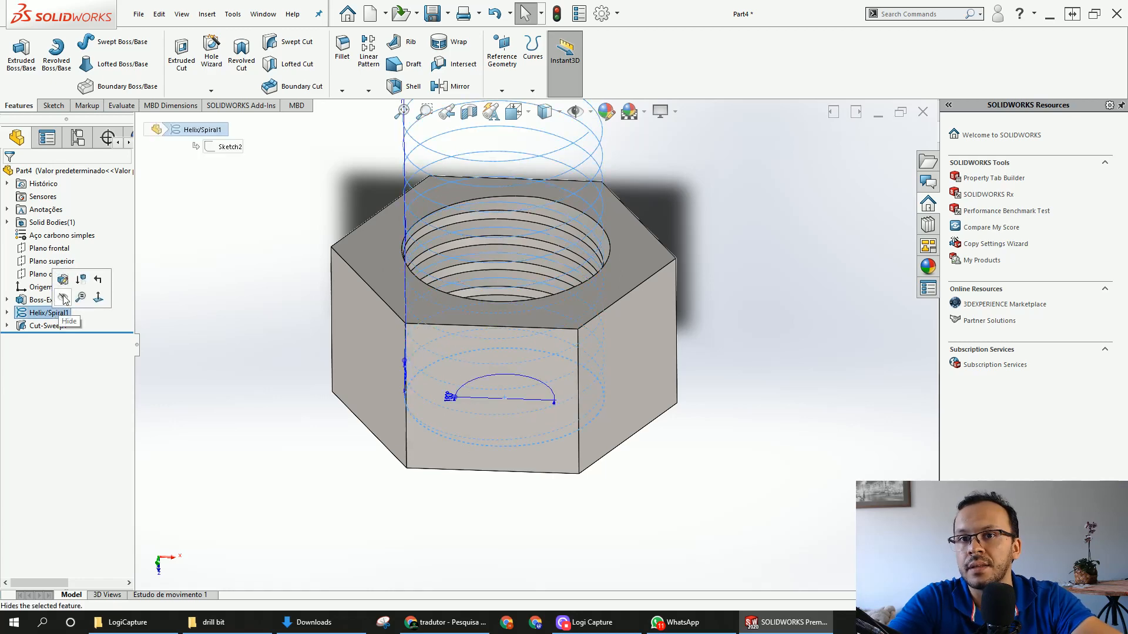
left_click(63, 298)
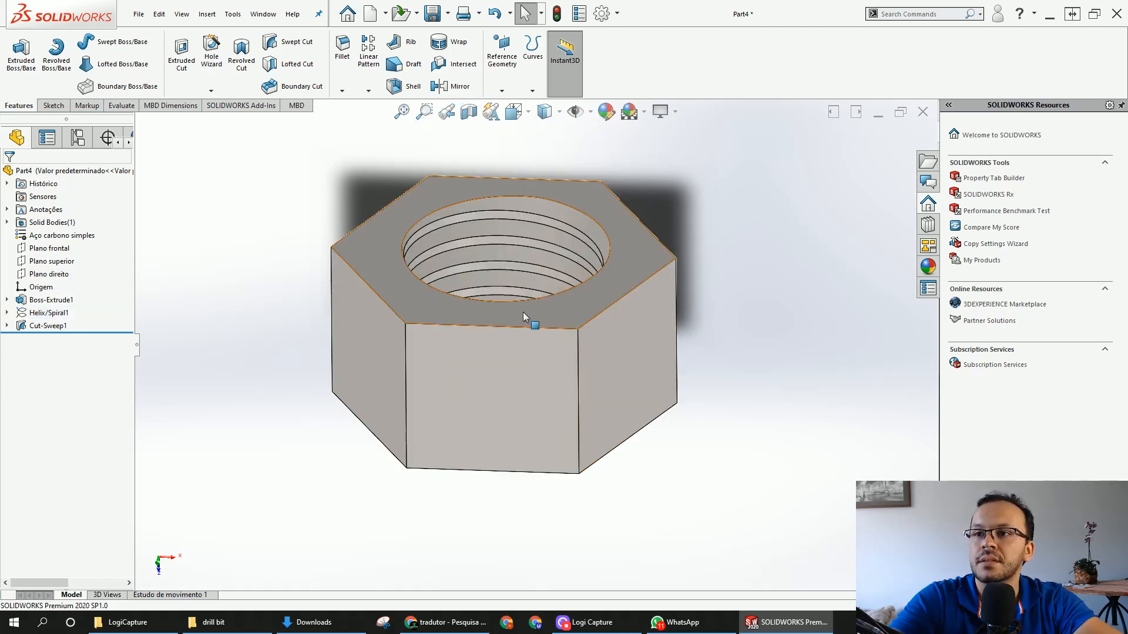
Start a new sketch on the nut's front hexagonal face
middle_click_drag(523, 312, 582, 343)
left_click(581, 344)
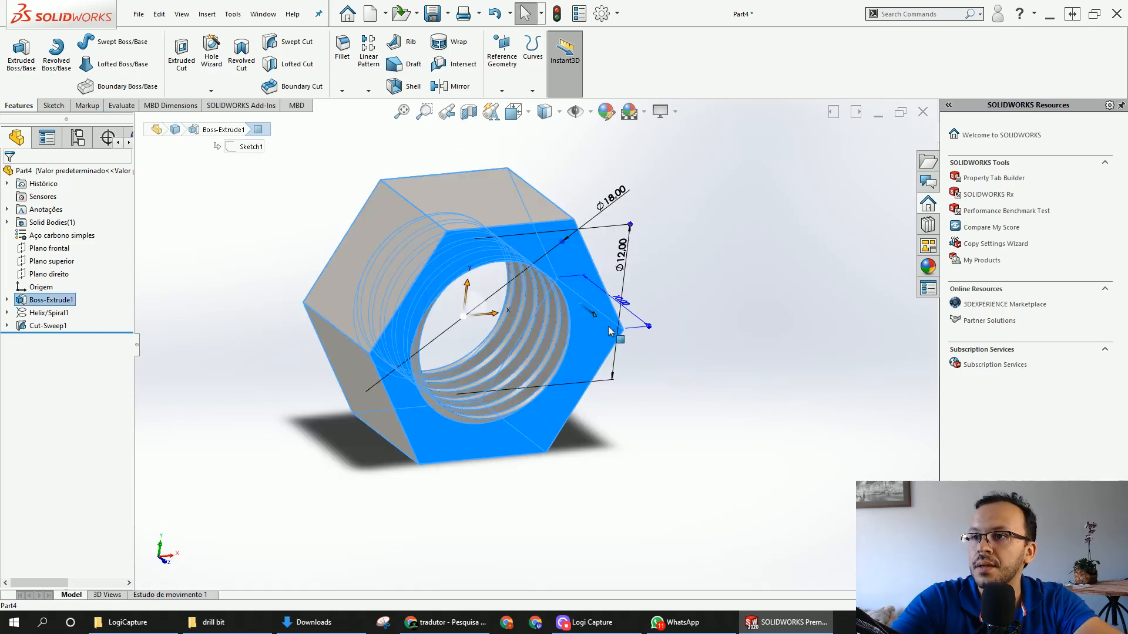
left_click(660, 320)
left_click(575, 251)
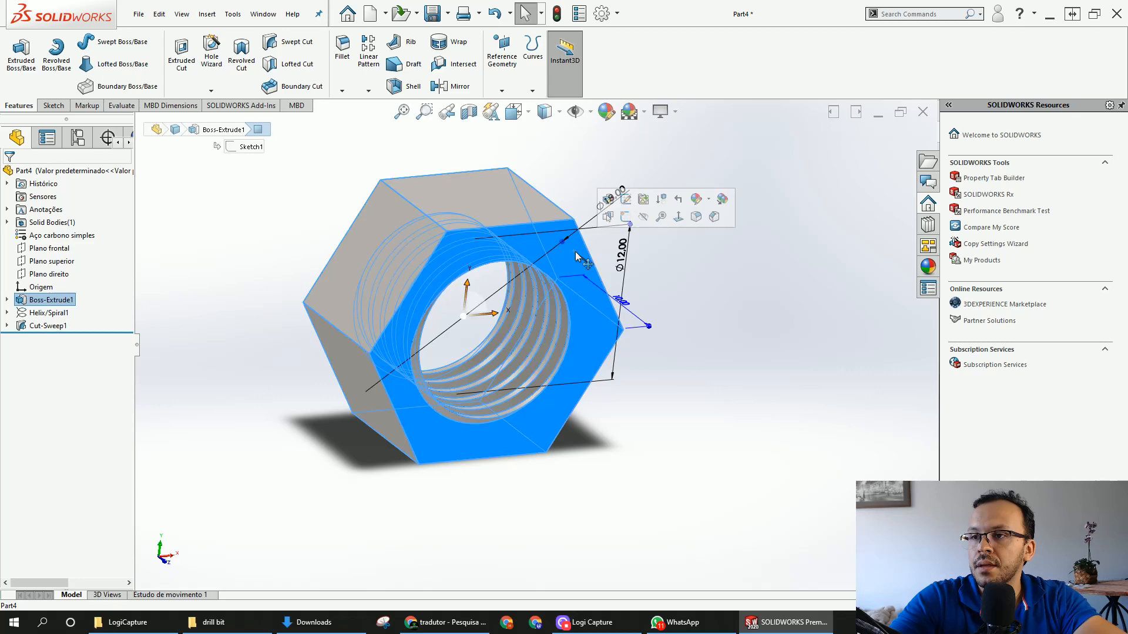
left_click(625, 217)
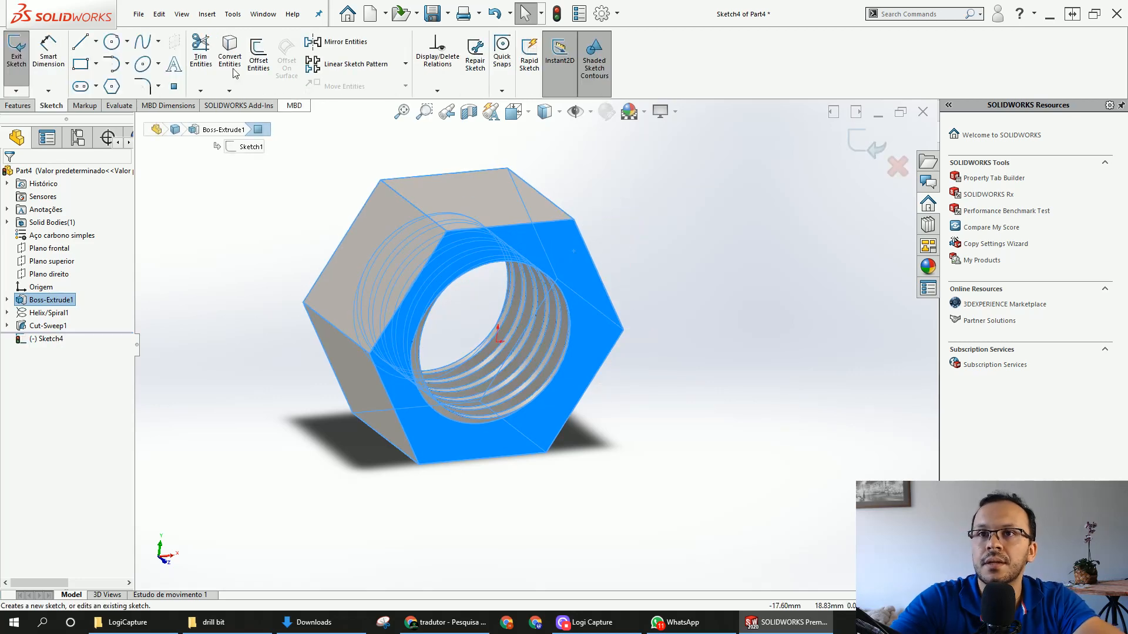
Draw a circle centred on the origin and set its diameter to 18 mm
left_click(111, 42)
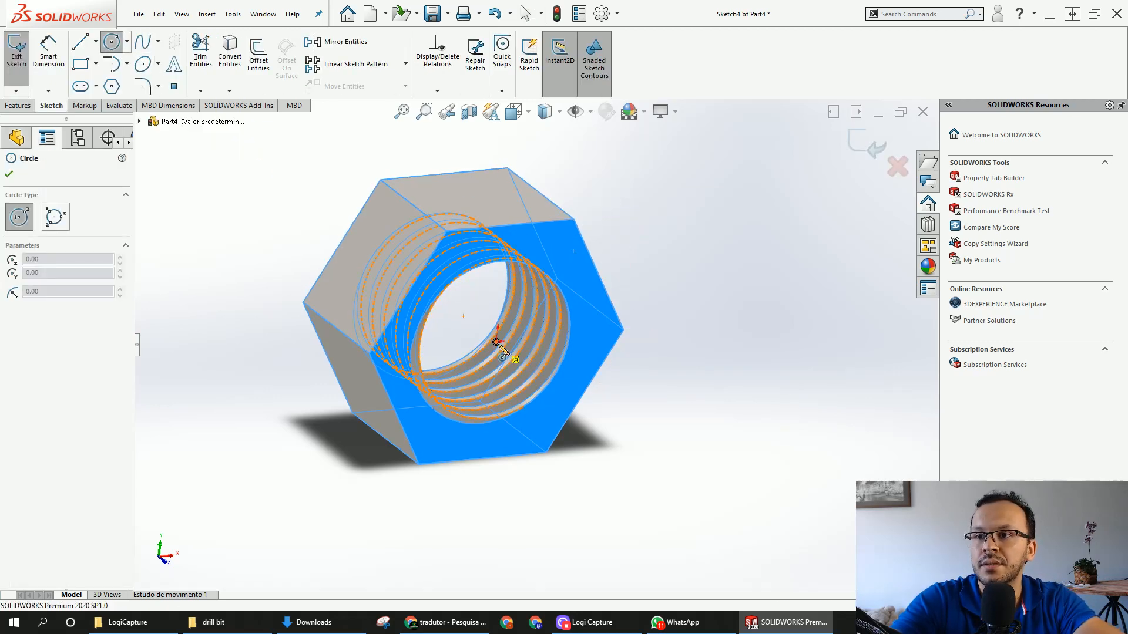
left_click(499, 340)
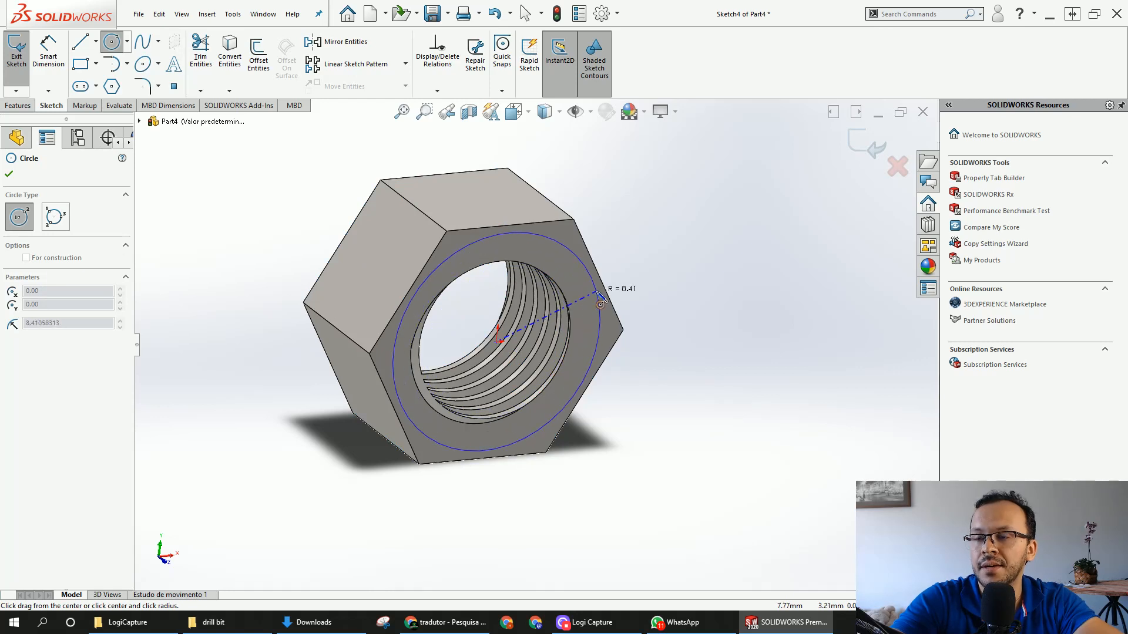
left_click(597, 293)
right_click_drag(679, 378, 661, 320)
left_click(590, 275)
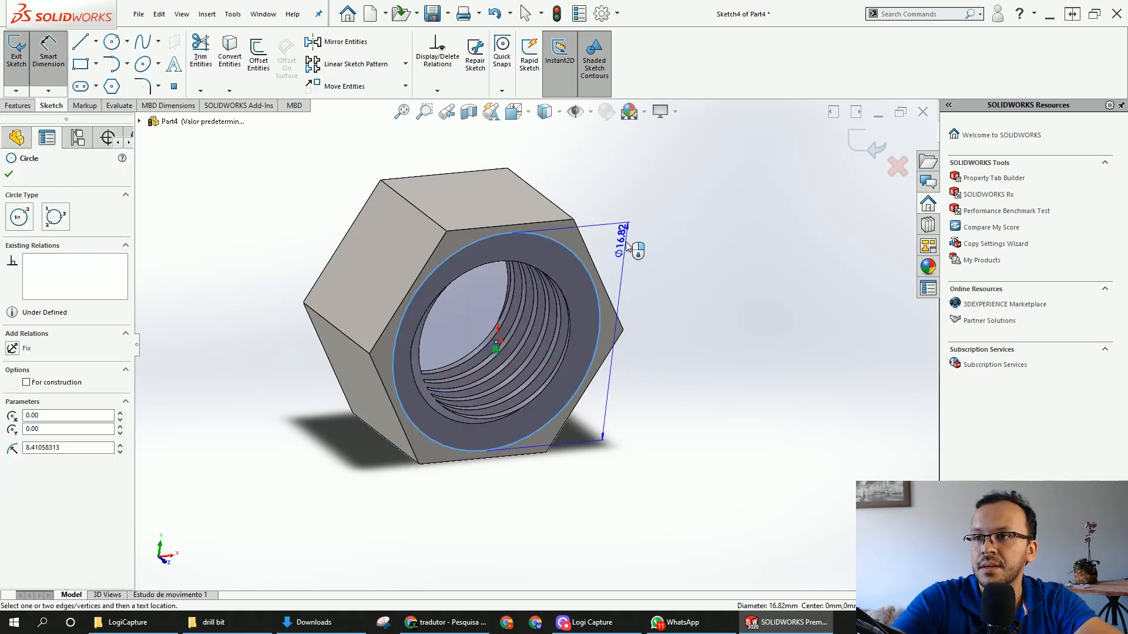
left_click(645, 195)
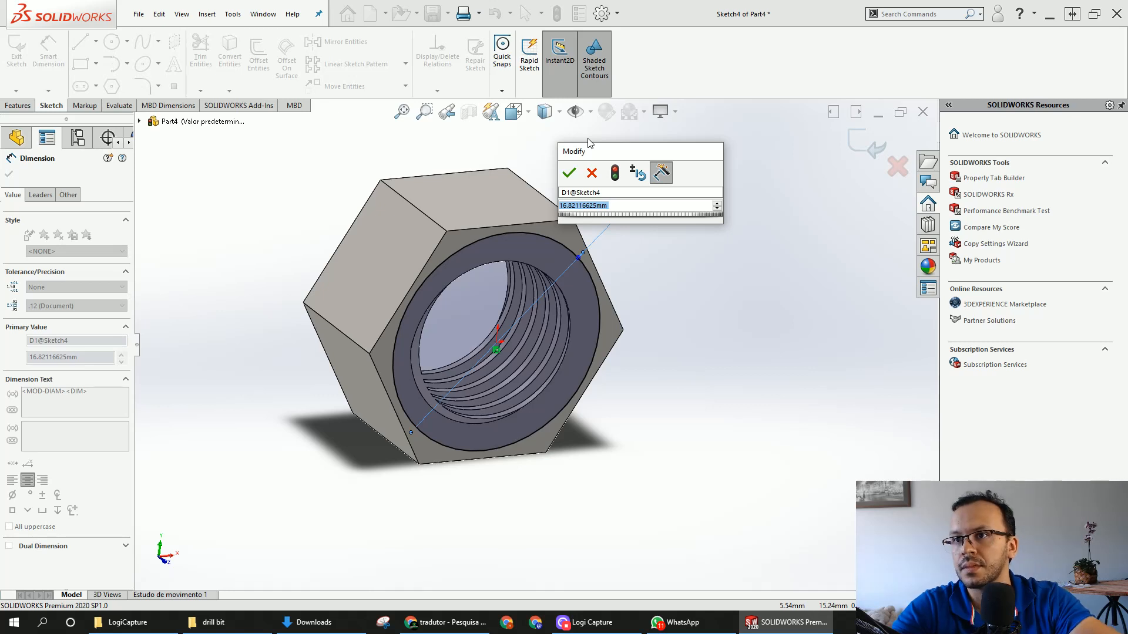
type("18")
key("Return")
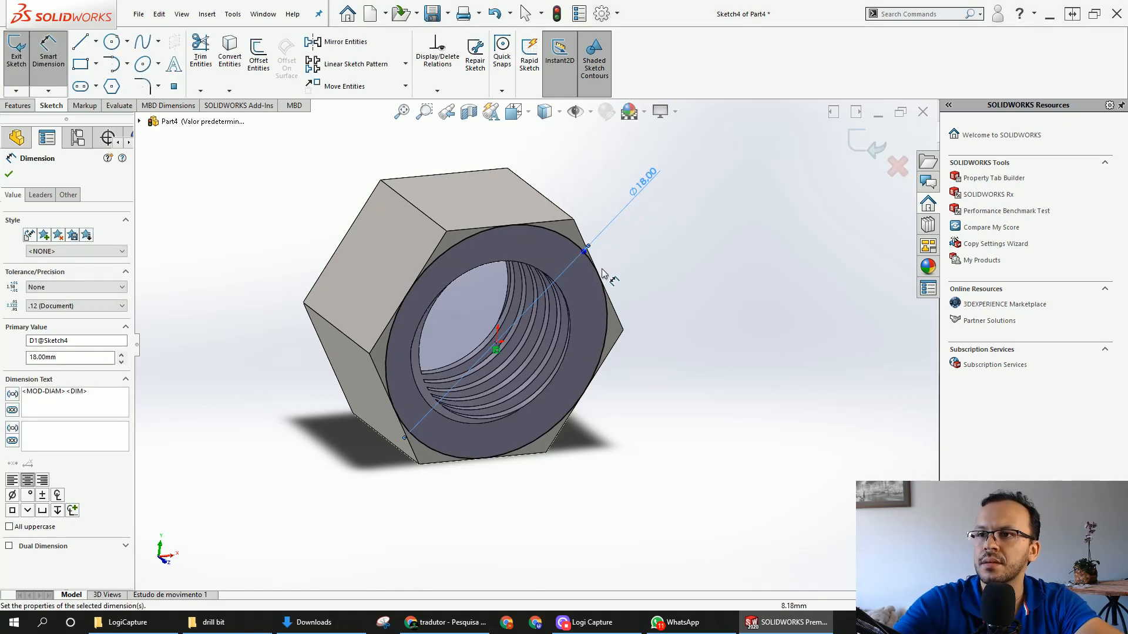
Extrude-cut the material outside the 18 mm circle to a blind depth of 10 mm with a 45-degree draft angle
left_click(17, 105)
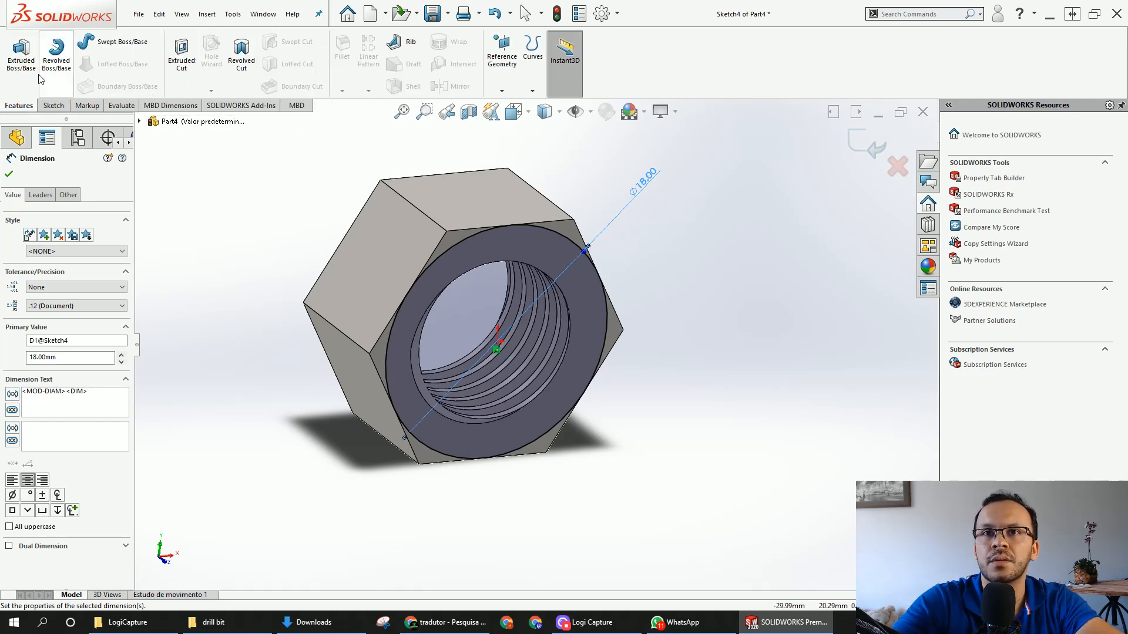
left_click(188, 80)
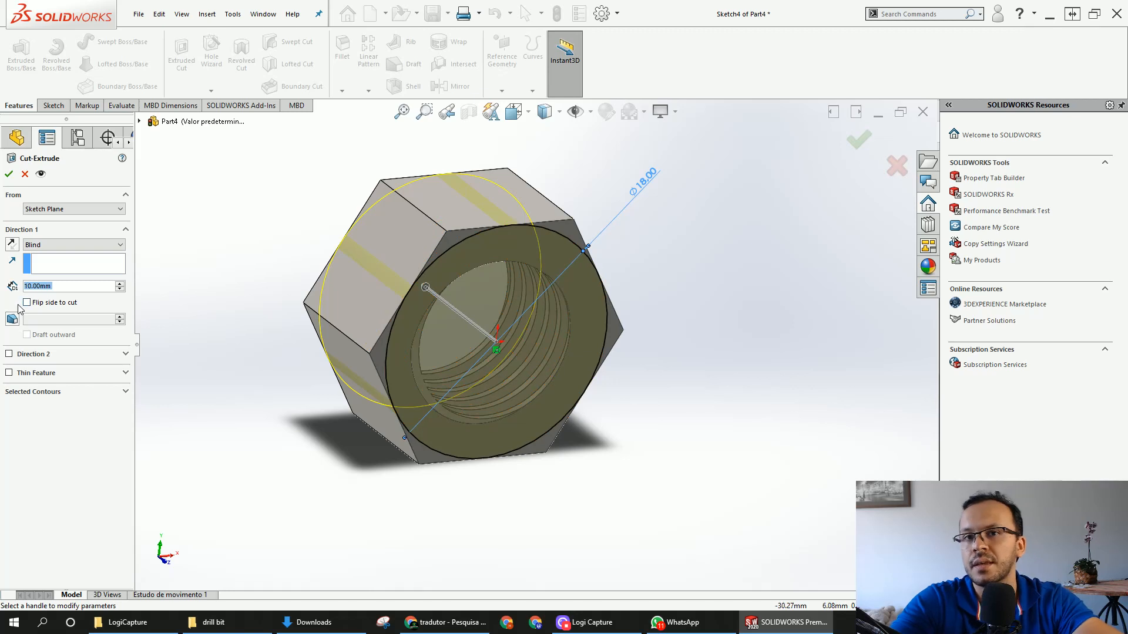
left_click(26, 303)
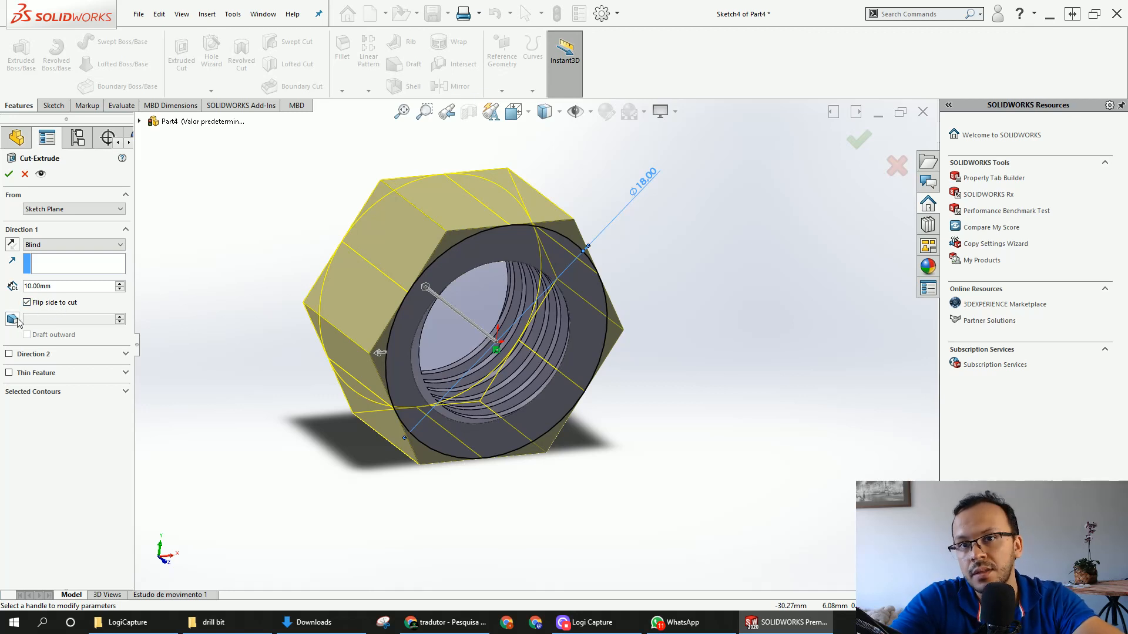
left_click(13, 320)
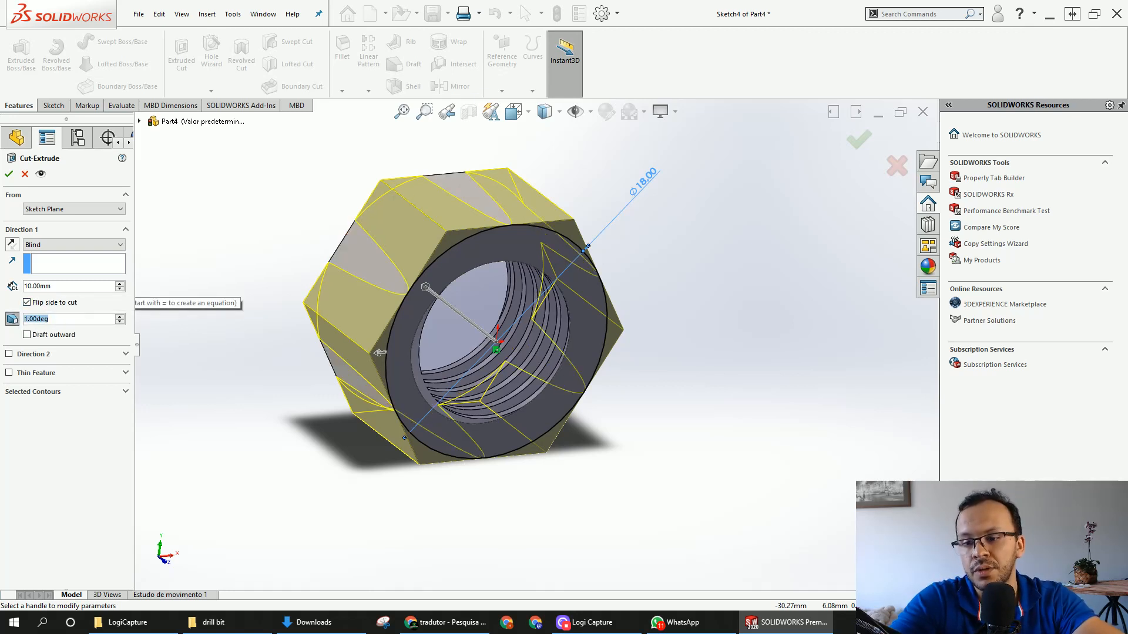
type("45")
key("Return")
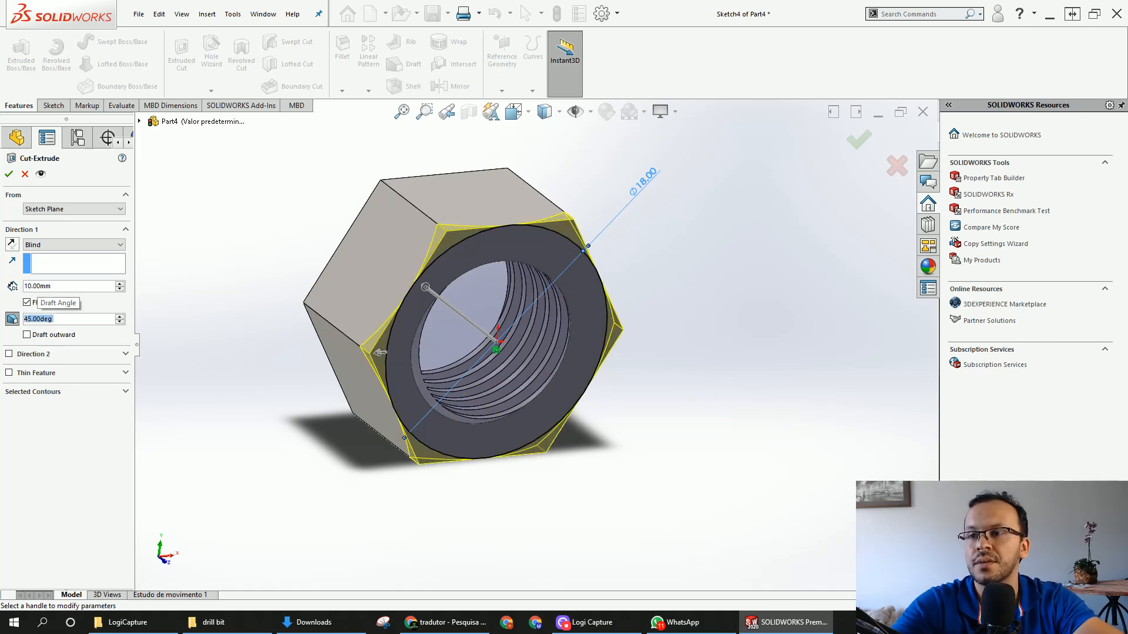
left_click(9, 174)
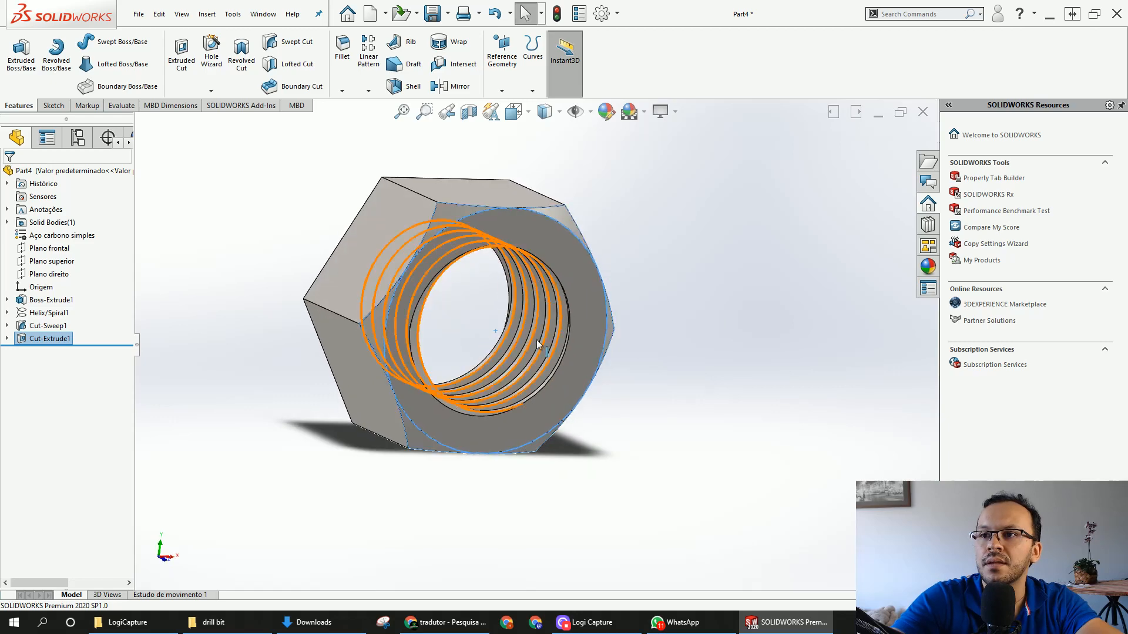
Mirror the drafted corner cut about the front plane (Plano frontal) onto the nut's opposite side
middle_click_drag(587, 313, 429, 262)
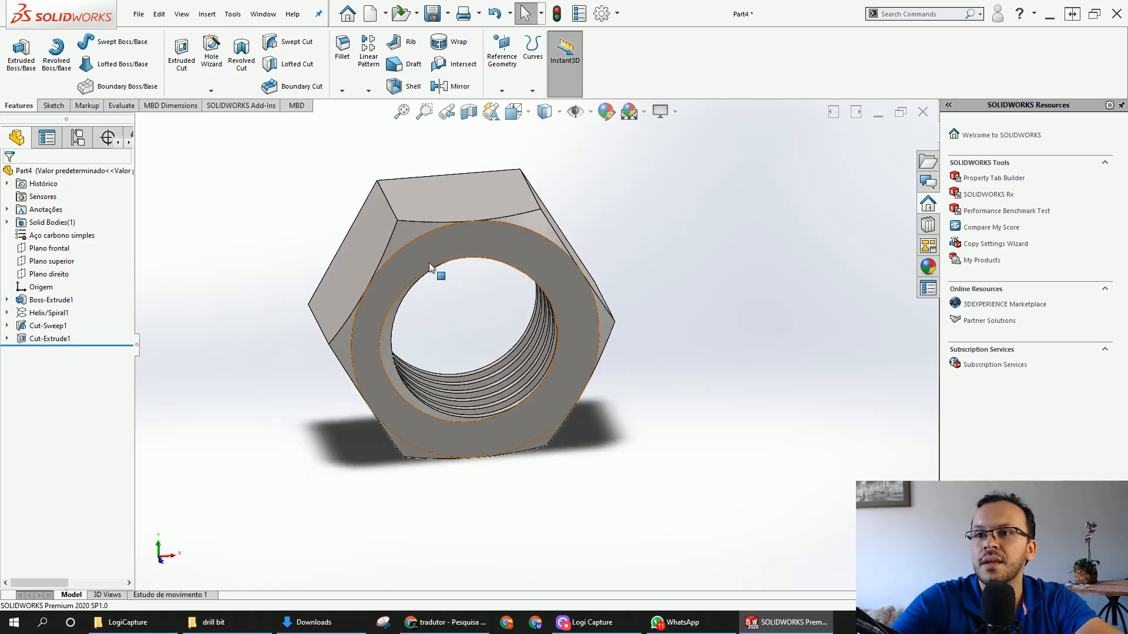
left_click(57, 342)
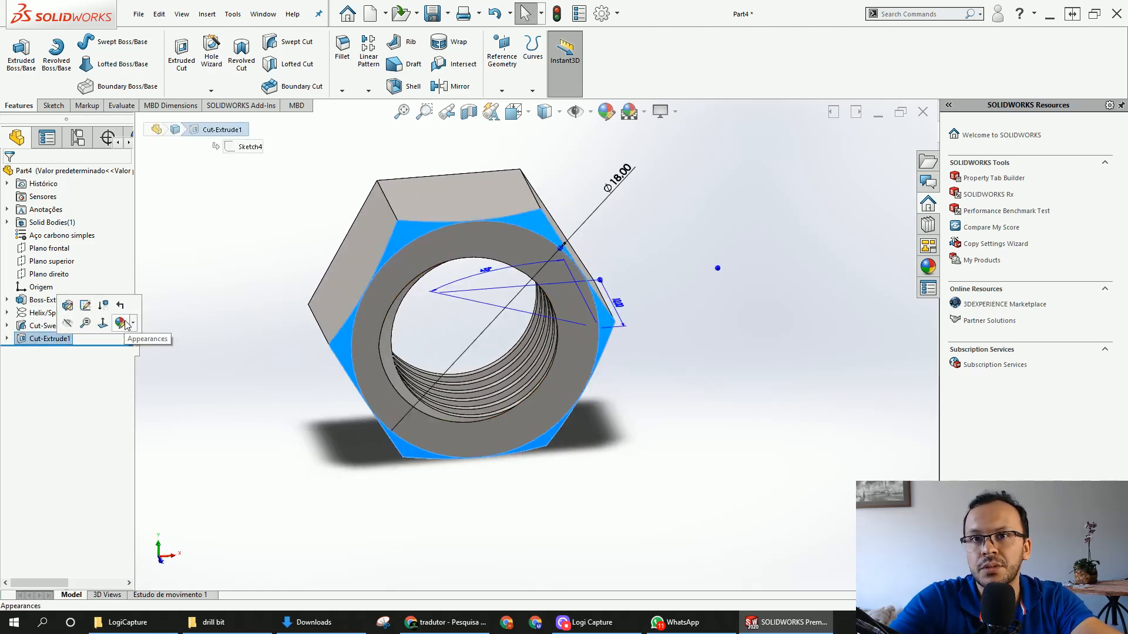
left_click(130, 333)
left_click(67, 337)
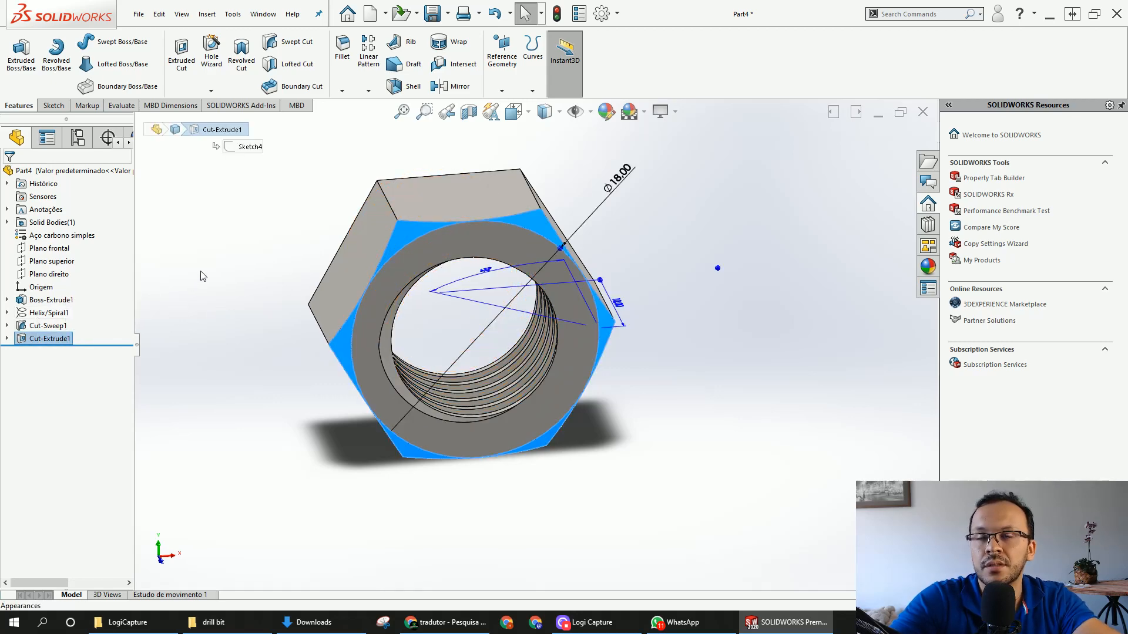
left_click(369, 92)
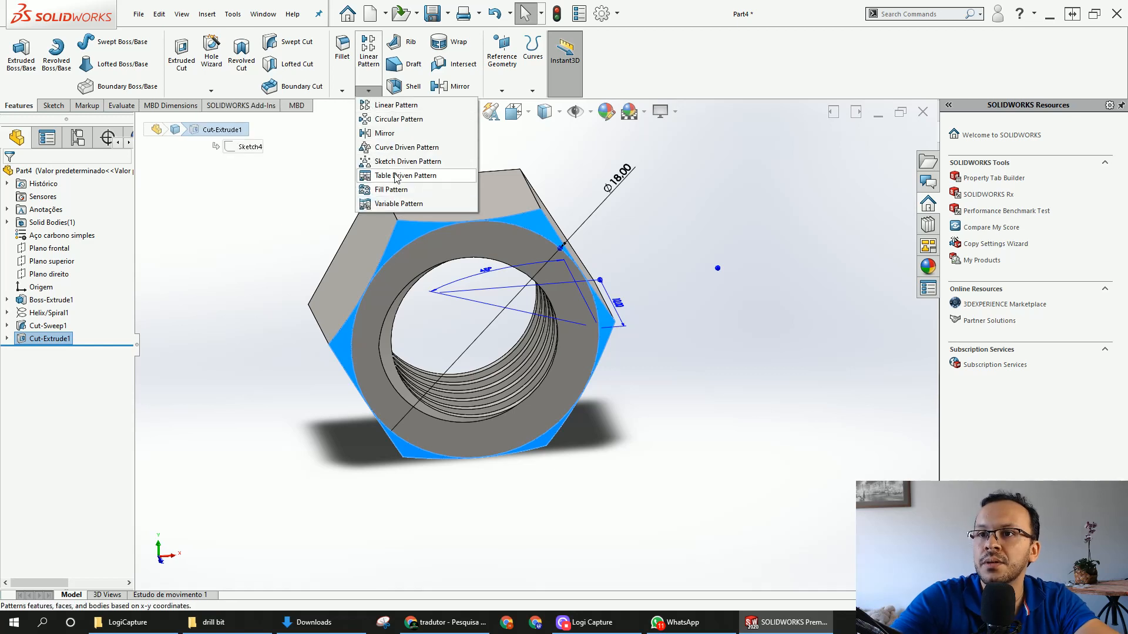
left_click(390, 134)
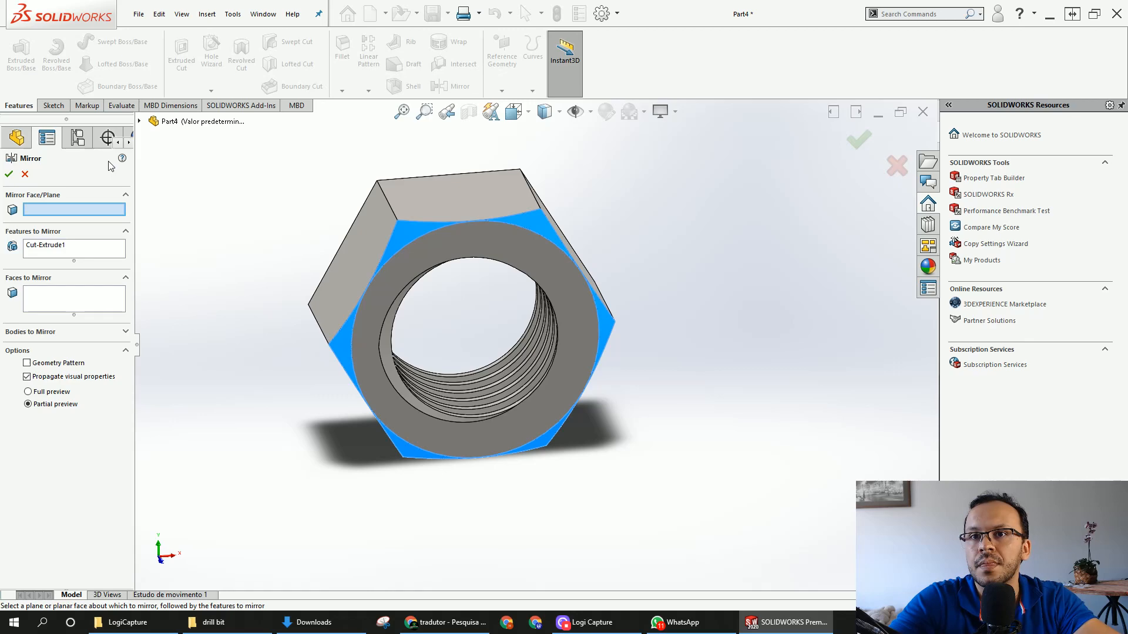
left_click(140, 122)
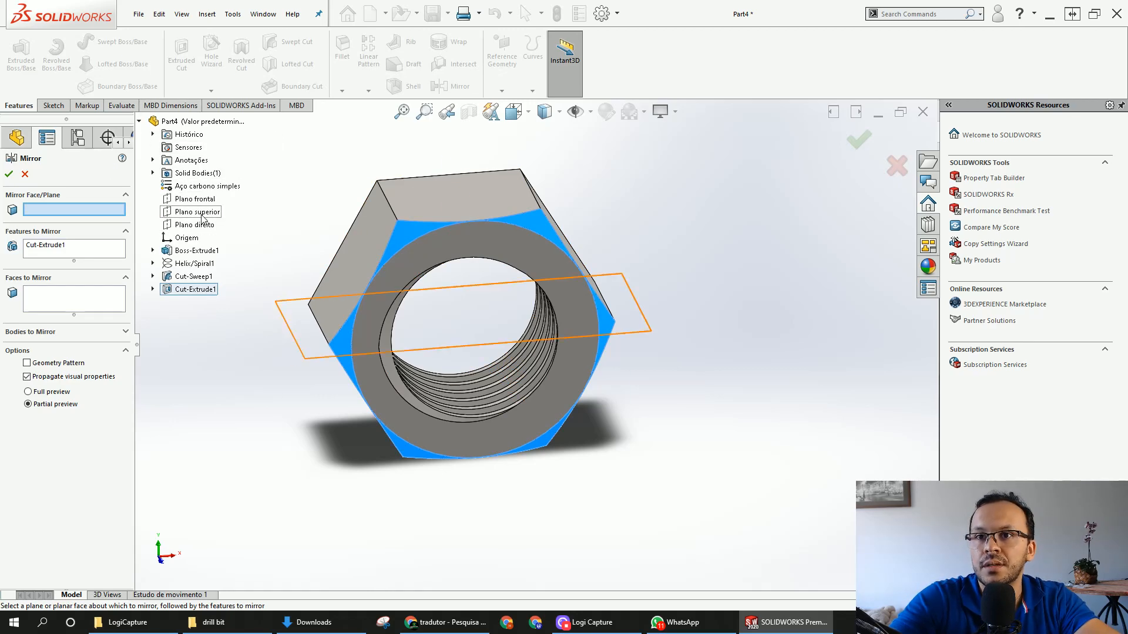
middle_click_drag(470, 299, 549, 312)
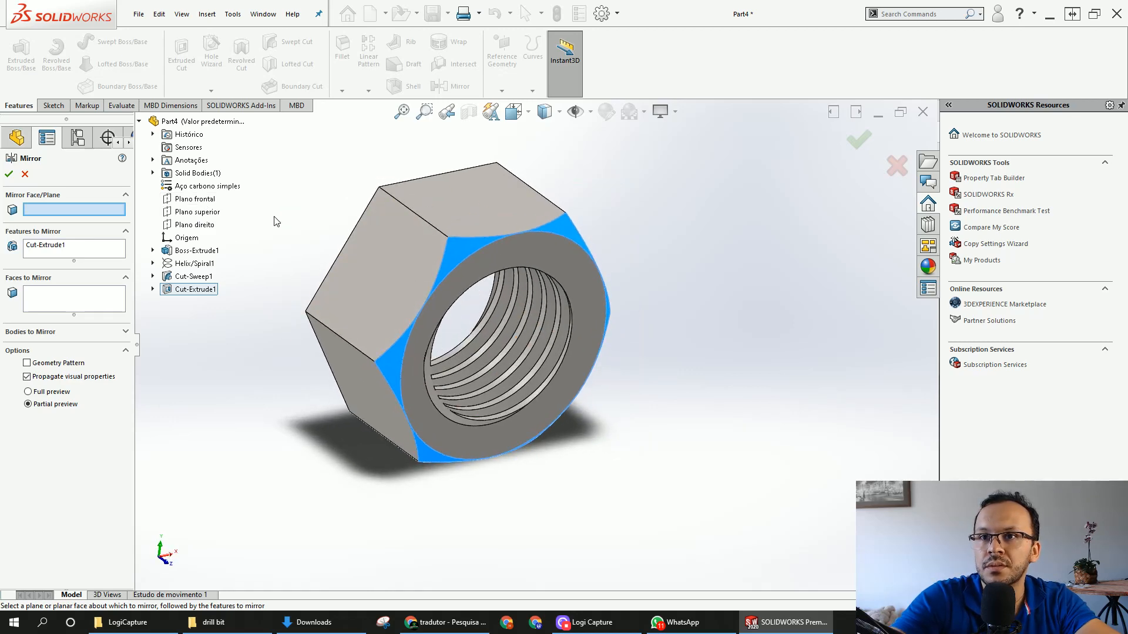
left_click(210, 200)
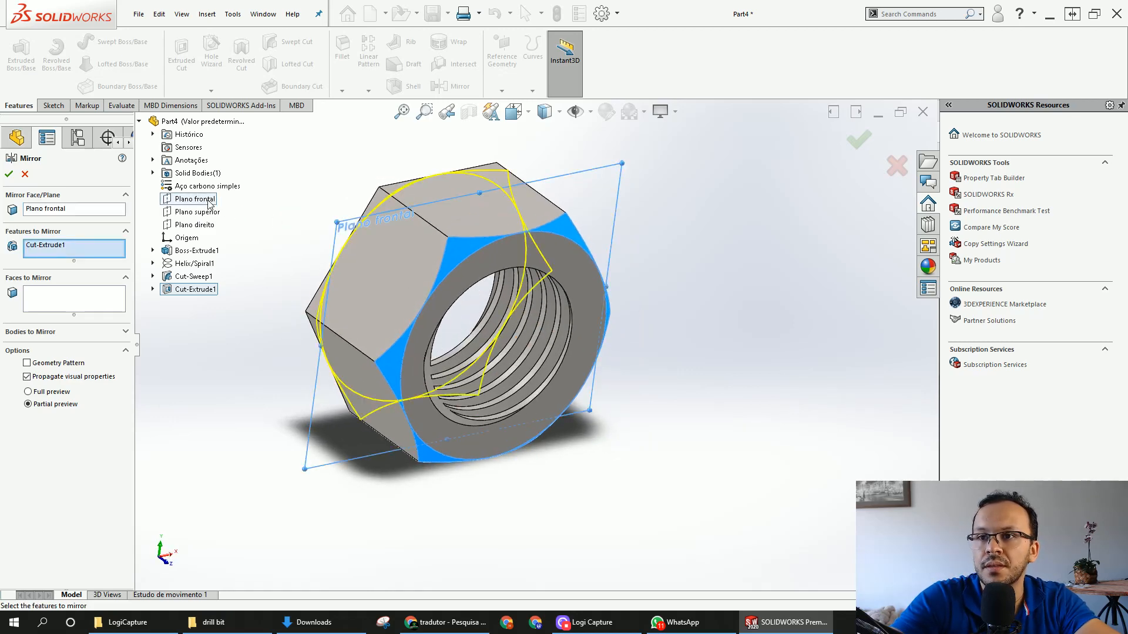
left_click(9, 174)
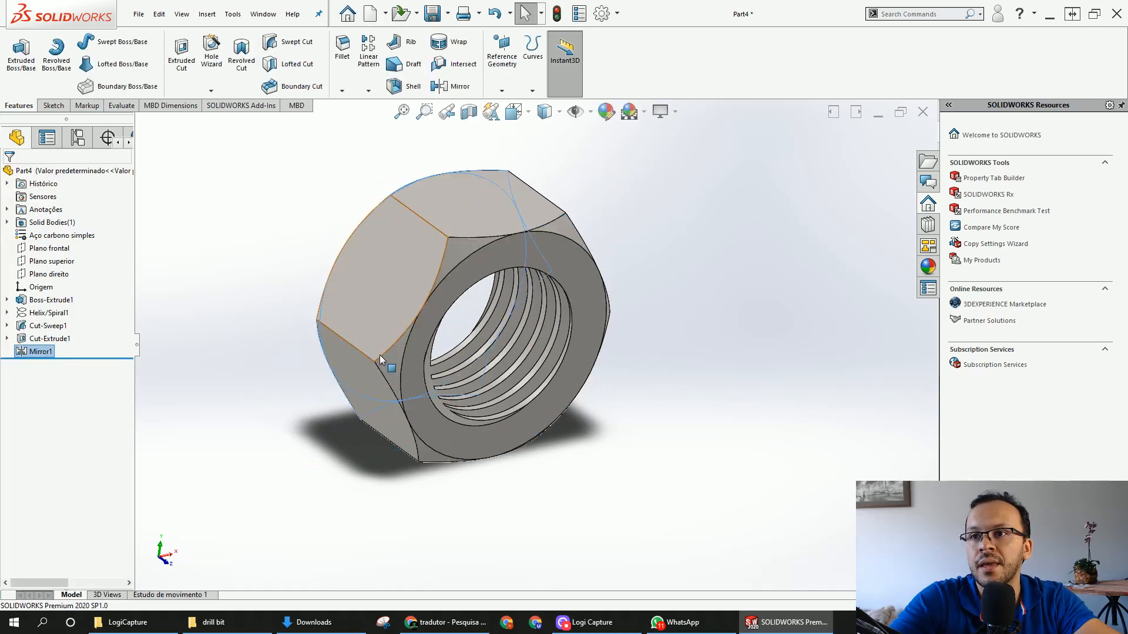
Clear the selection and show the nut with both sides chamfered in isometric view
middle_click_drag(380, 360, 408, 298)
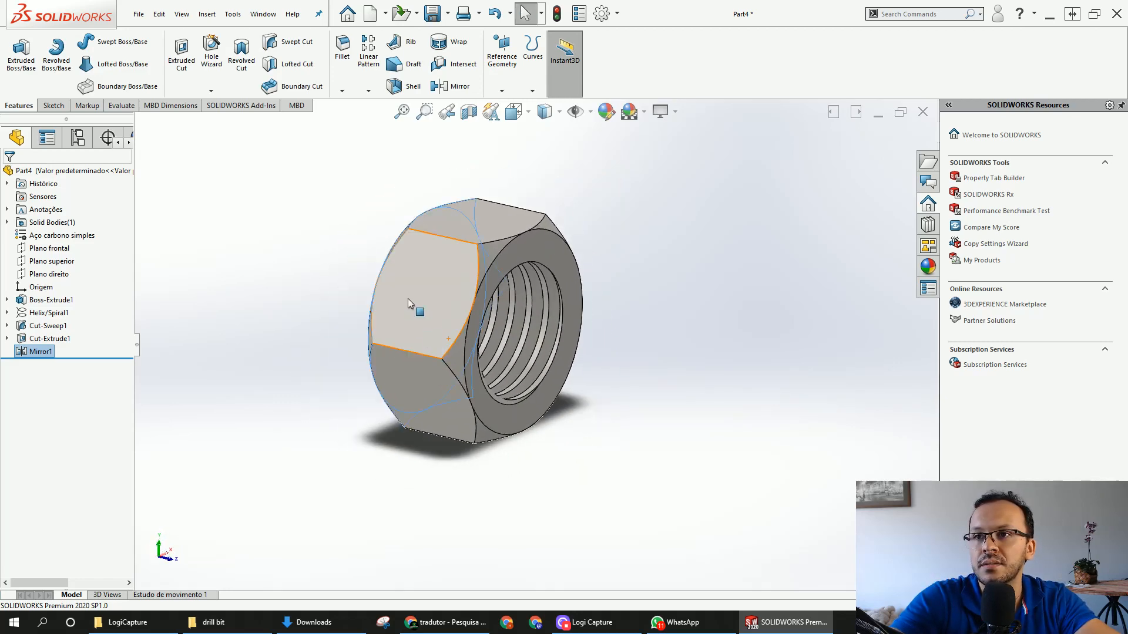
left_click(354, 213)
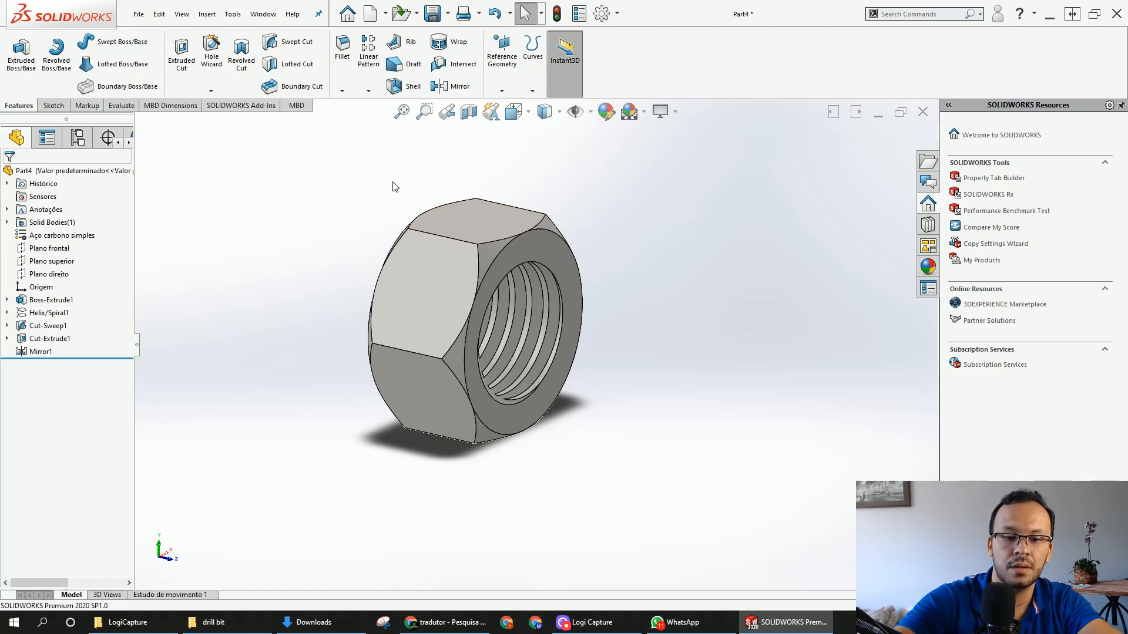
key("ctrl+7")
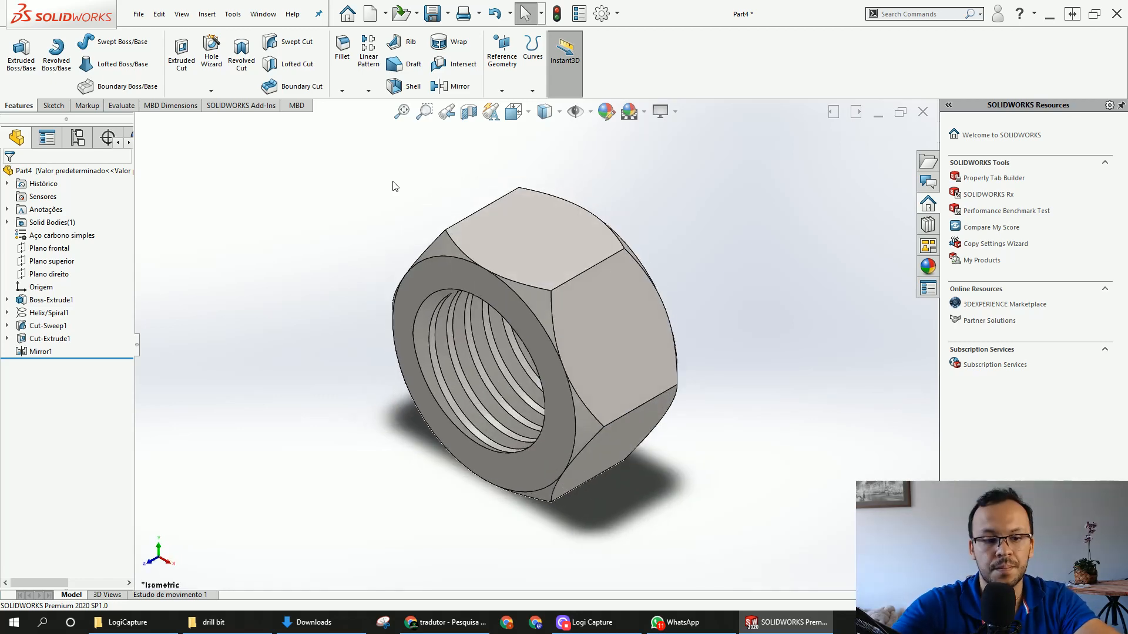